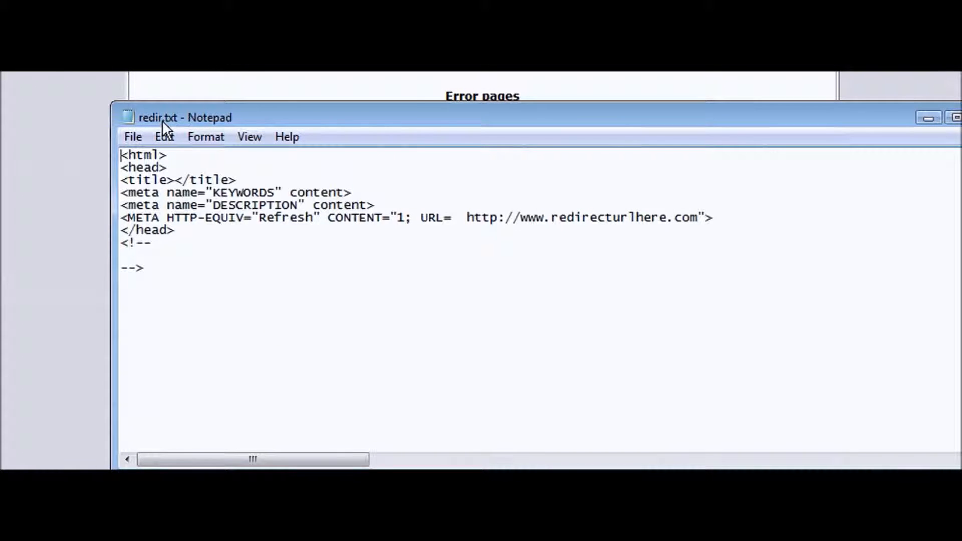
- Copy all the redirect HTML from redir.txt and paste it into the empty 404.shtml error page in cPanel
left_click_drag(126, 152, 145, 270)
right_click(145, 200)
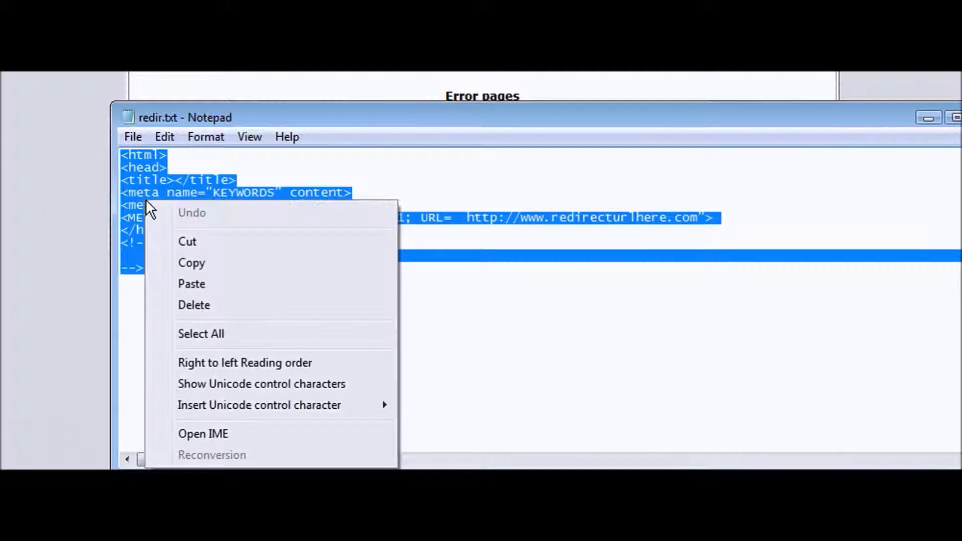
left_click(192, 263)
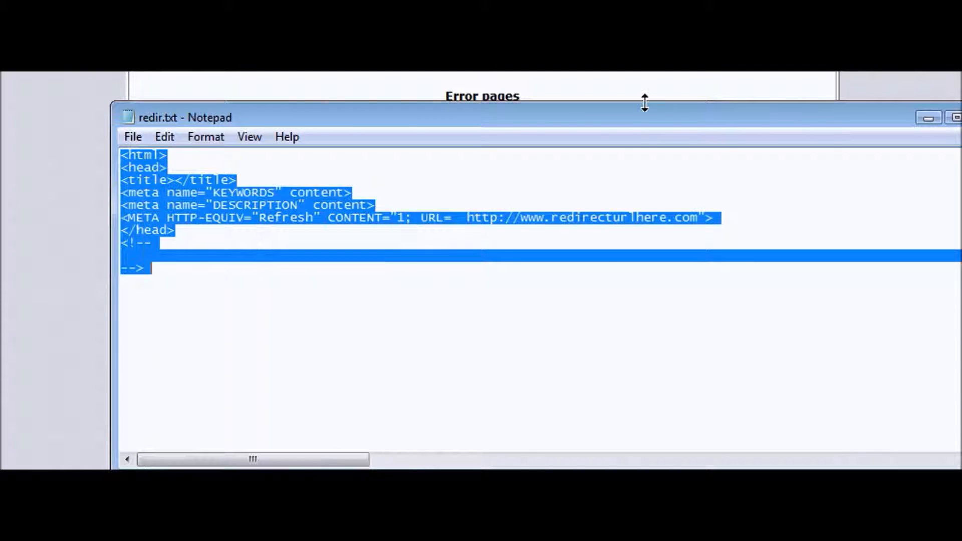
left_click(929, 120)
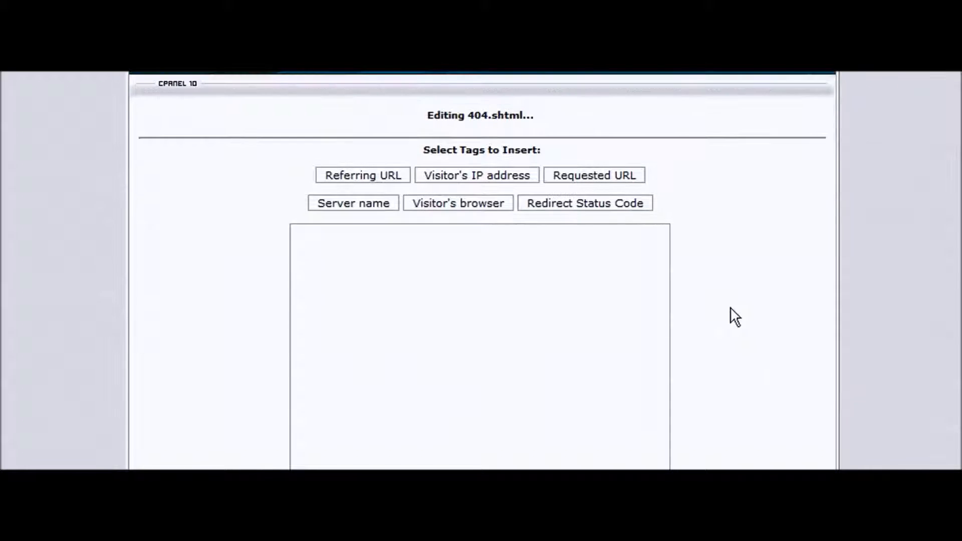
left_click(460, 285)
key("ctrl+v")
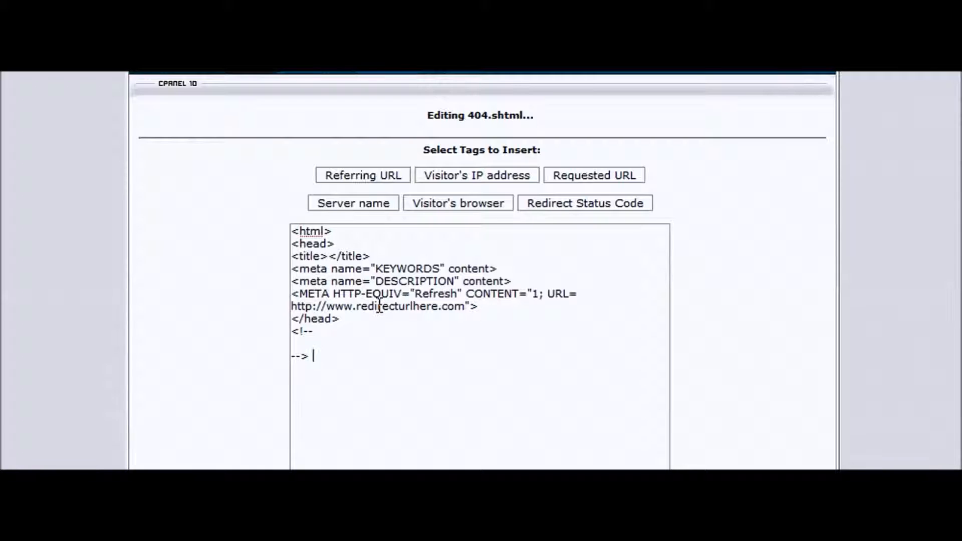
- Replace the placeholder redirect URL in the Refresh tag with the copied menshealthzone.com affiliate link and save the page as 404.shtml
scroll(805, 299, "up", 3)
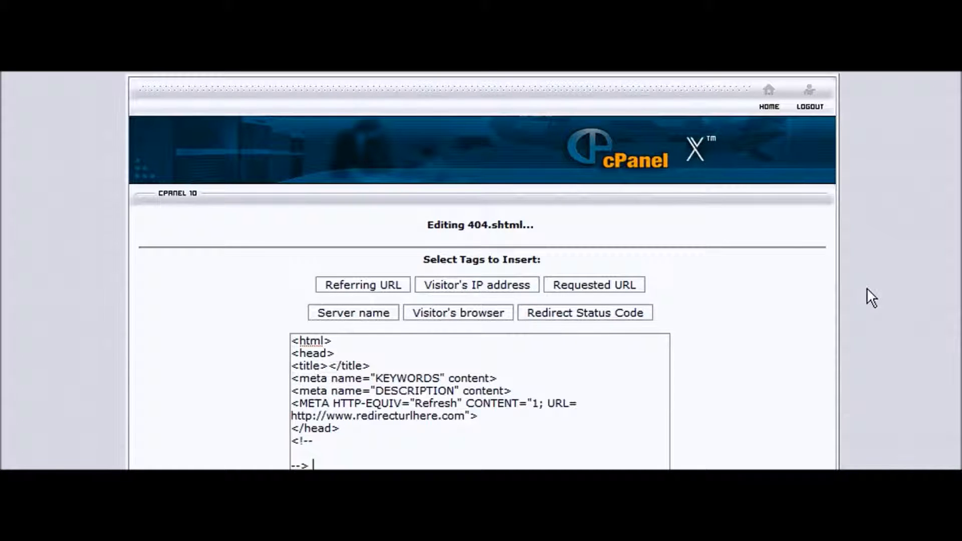
scroll(868, 289, "down", 2)
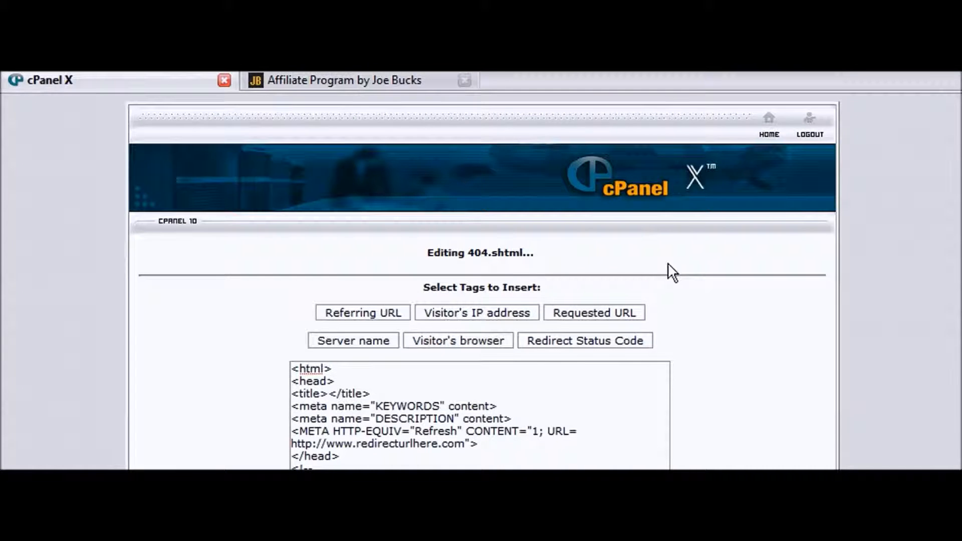
scroll(811, 319, "down", 2)
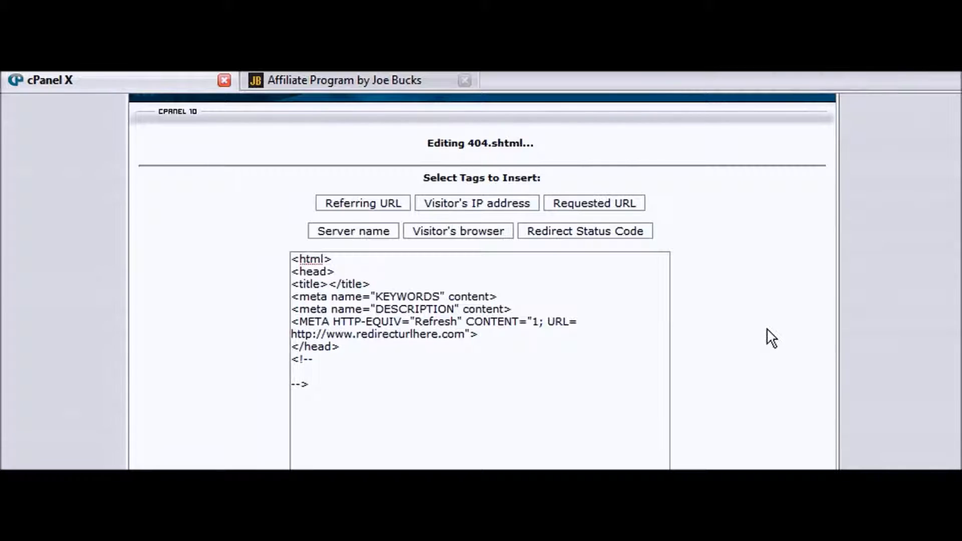
scroll(837, 220, "down", 2)
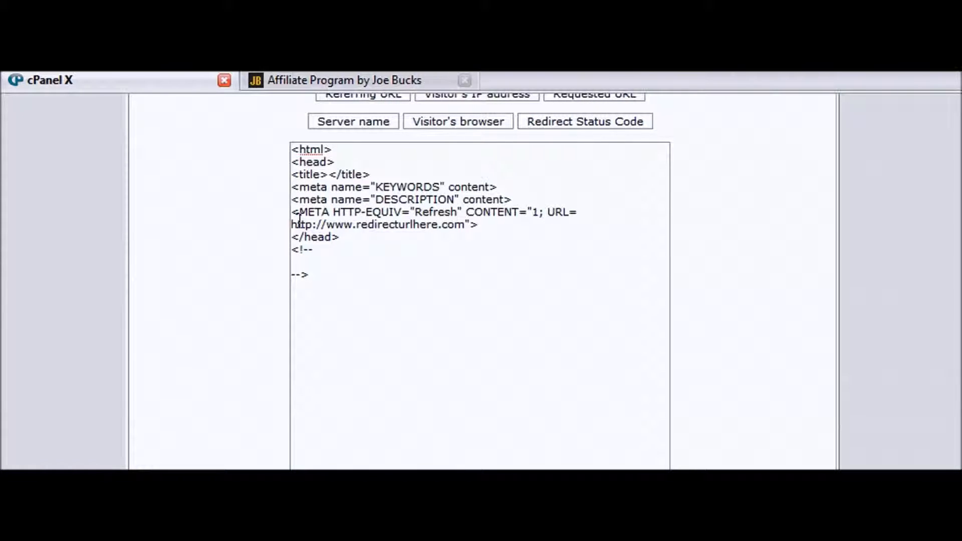
left_click_drag(293, 223, 466, 224)
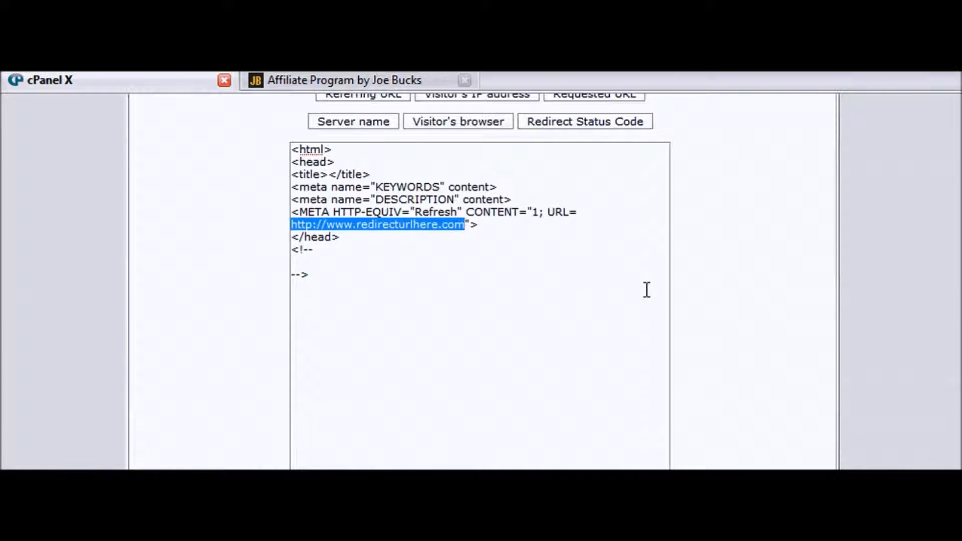
key("ctrl+v")
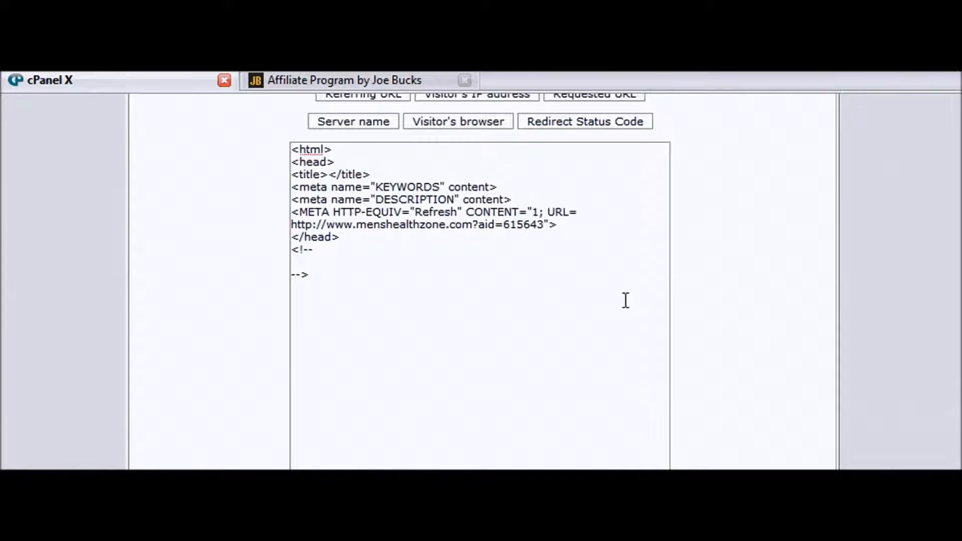
scroll(807, 281, "down", 8)
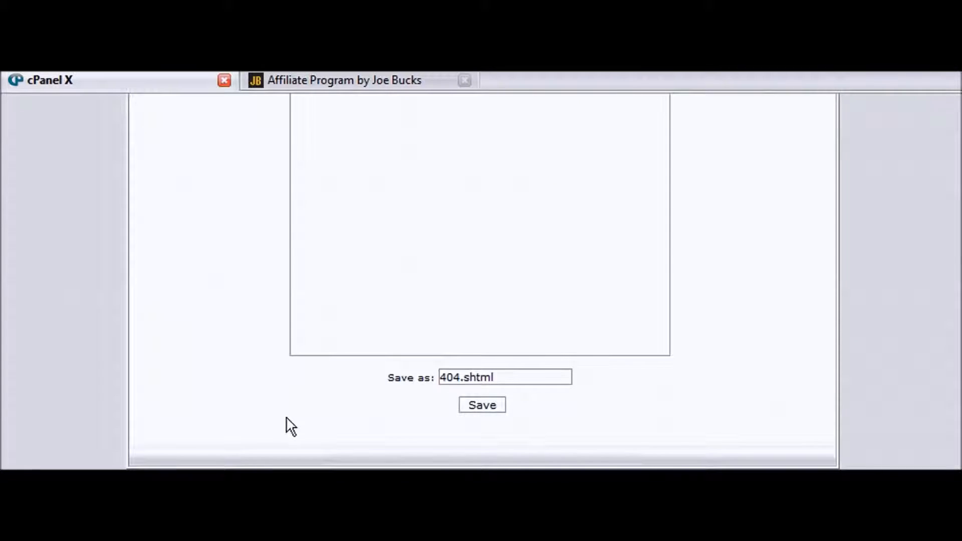
left_click(490, 404)
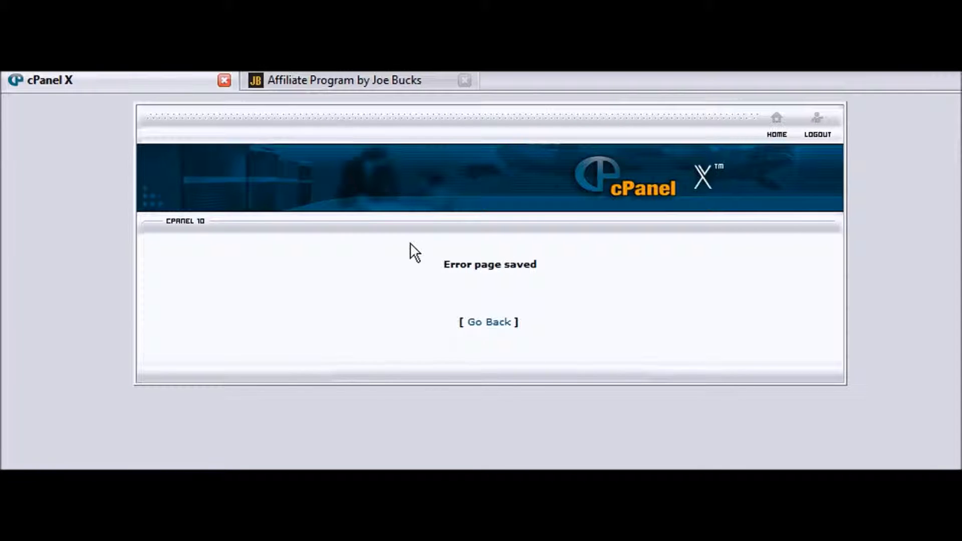
- Reopen the 404 error page to check its saved redirect code, and return to the cPanel home page
left_click(489, 323)
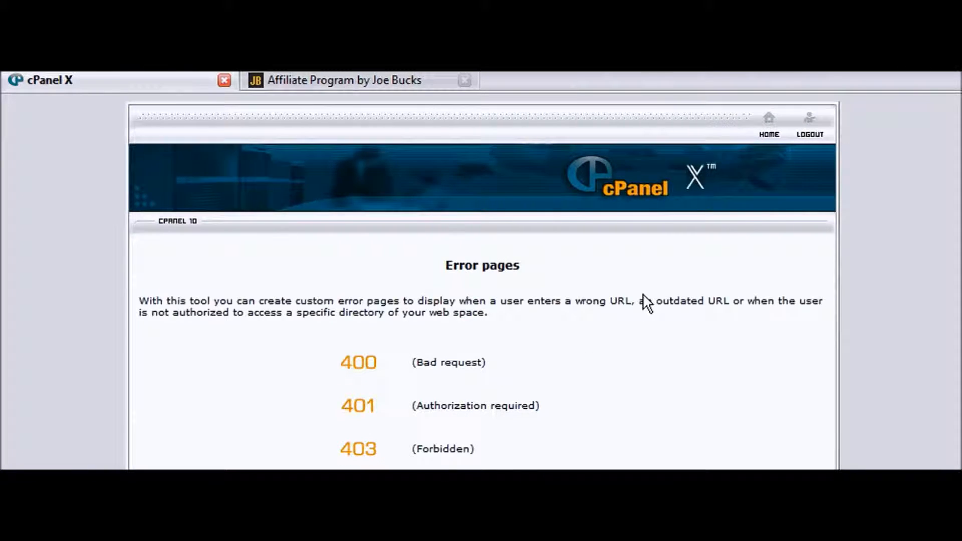
scroll(650, 301, "down", 3)
left_click(358, 330)
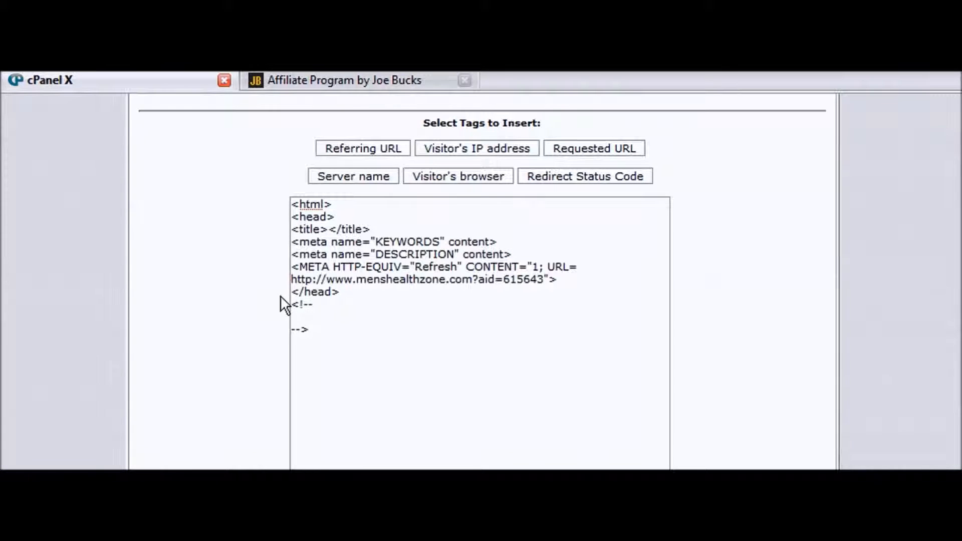
scroll(339, 290, "up", 3)
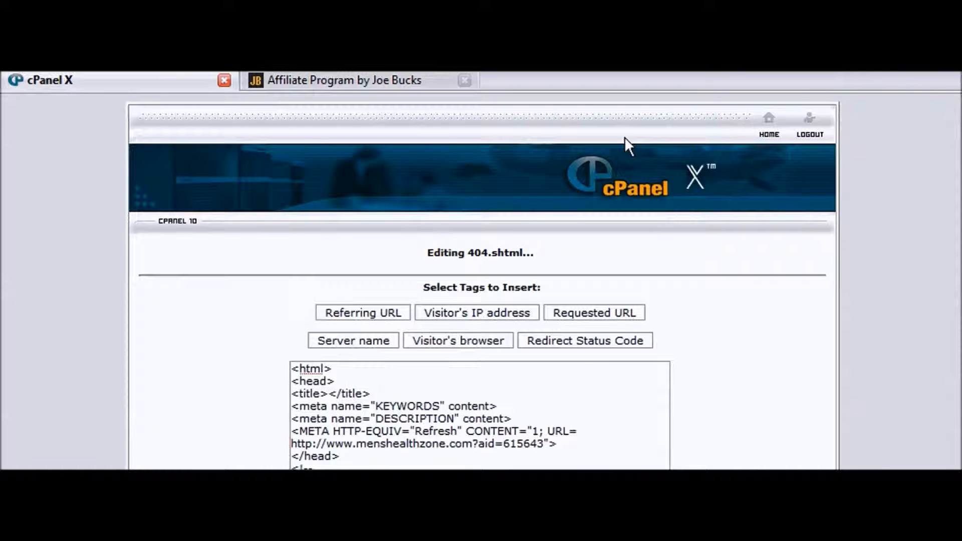
left_click(769, 129)
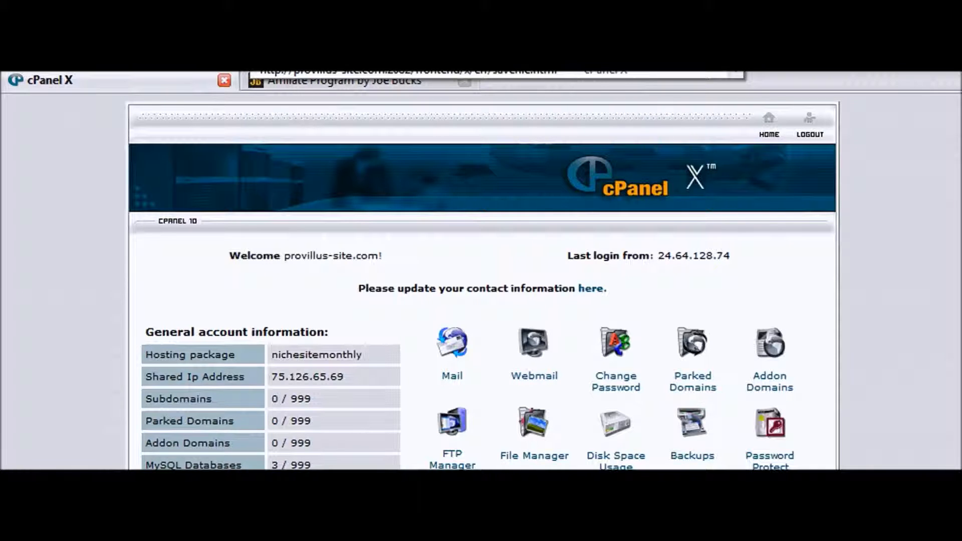
- Load the entered web address to test the 404 redirect and look through the page it leads to
key("Return")
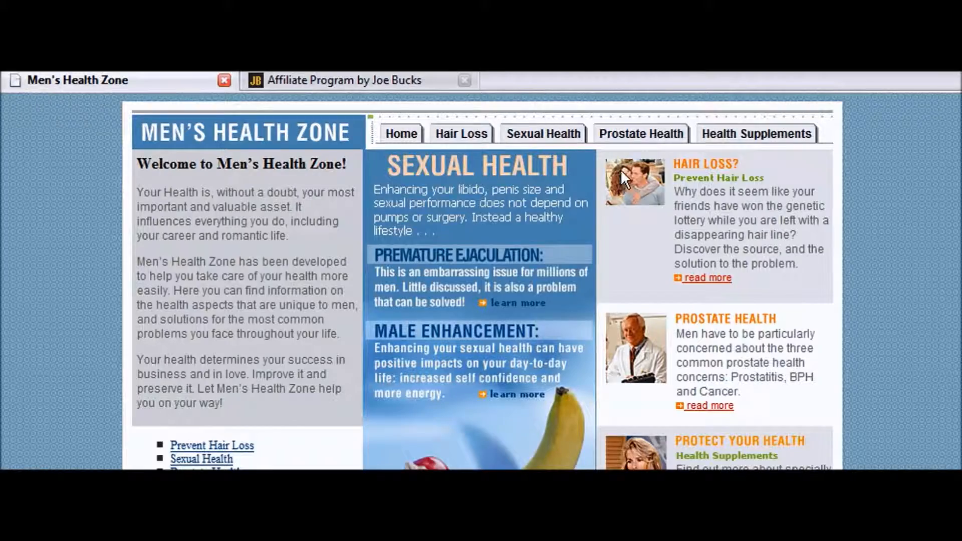
scroll(722, 172, "down", 6)
scroll(807, 188, "up", 4)
scroll(807, 188, "up", 3)
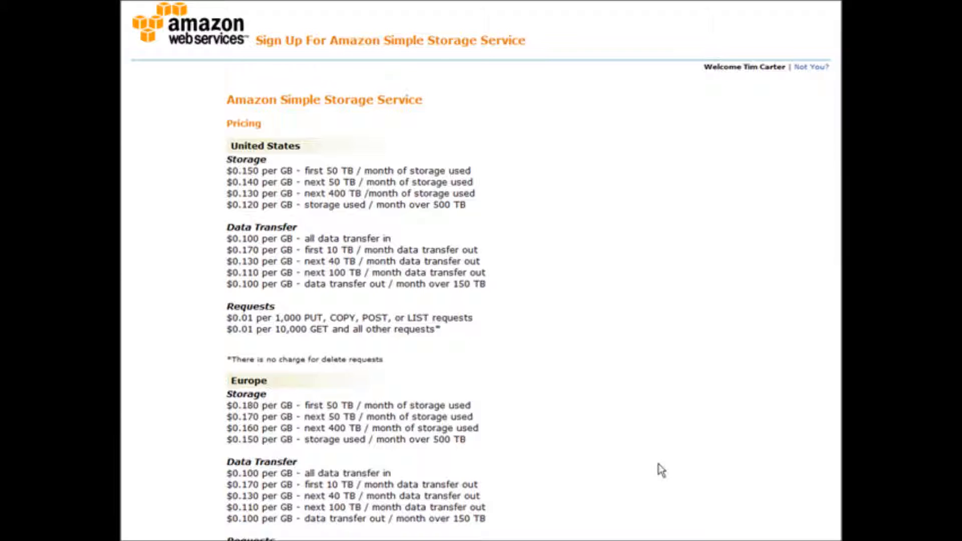
- Continue past the payment method section and complete the sign-up for Amazon Simple Storage Service
scroll(660, 468, "down", 10)
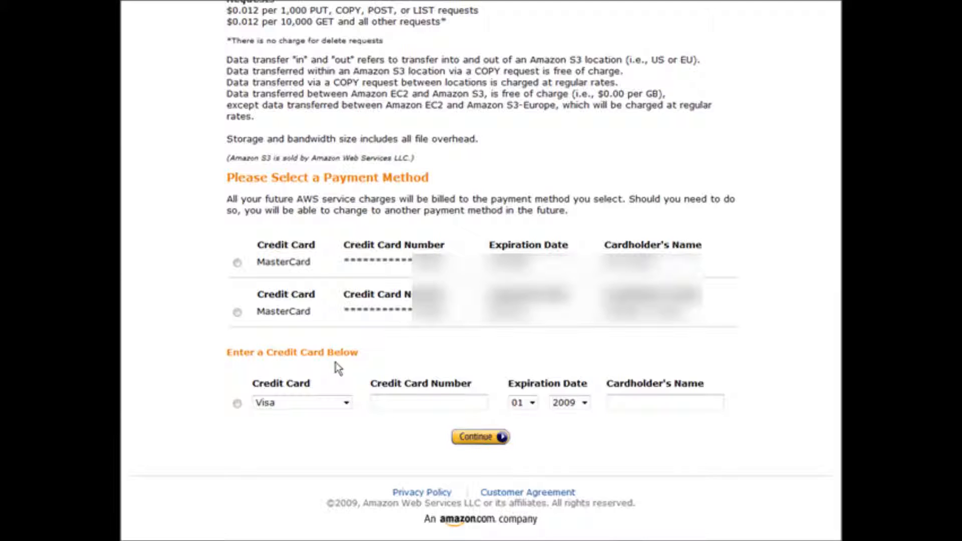
left_click(427, 409)
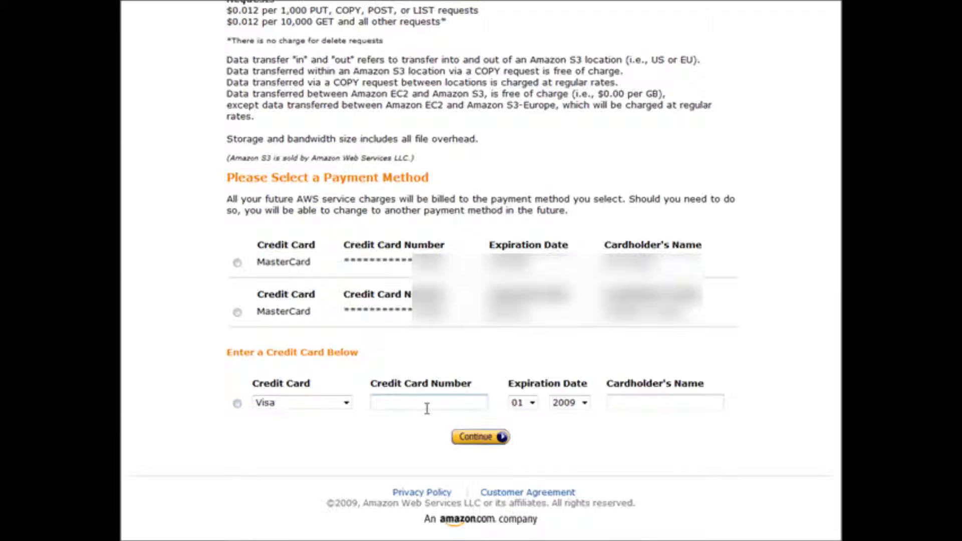
left_click(482, 437)
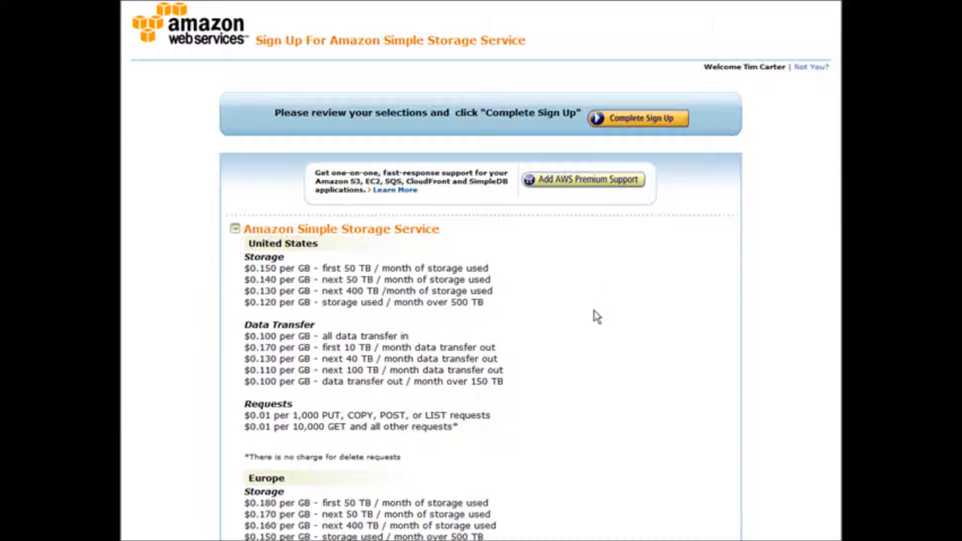
left_click(640, 120)
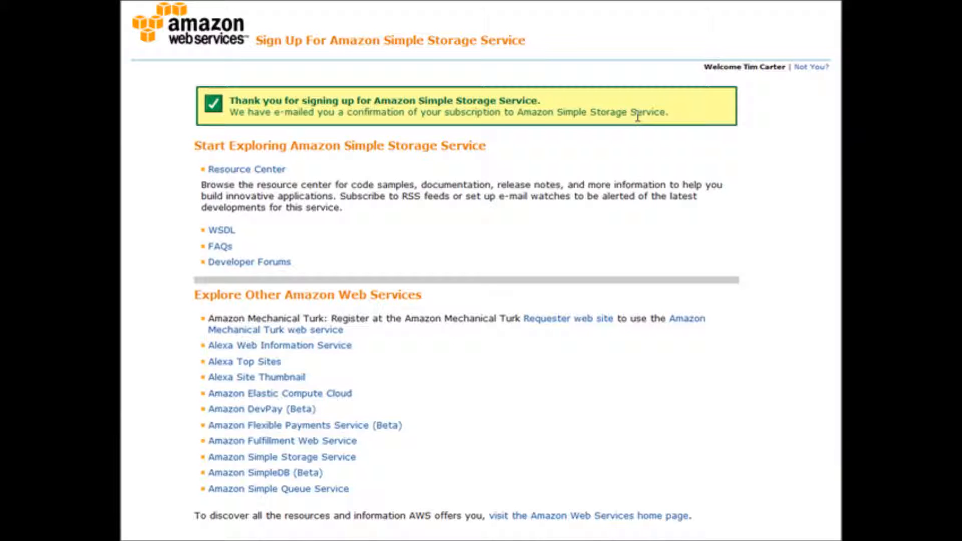
- Install the Amazon S3 Firefox Organizer (S3Fox) 0.4.5 add-on, accepting its licence agreement, and restart Firefox
scroll(641, 124, "down", 1)
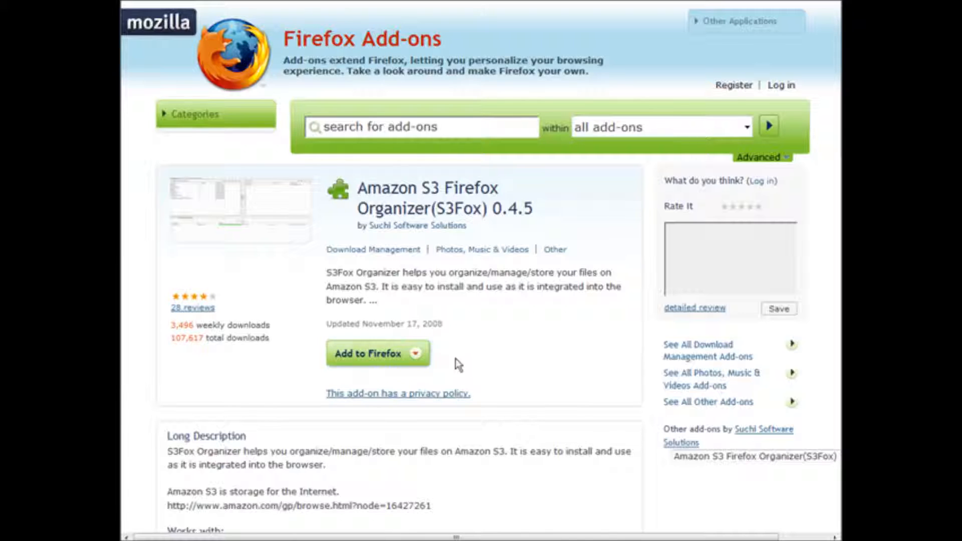
left_click(400, 354)
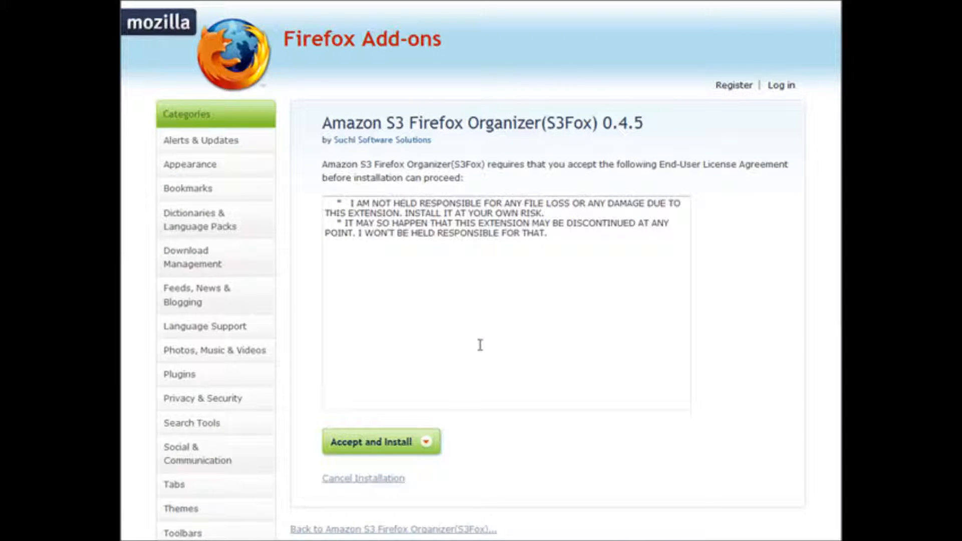
left_click(396, 451)
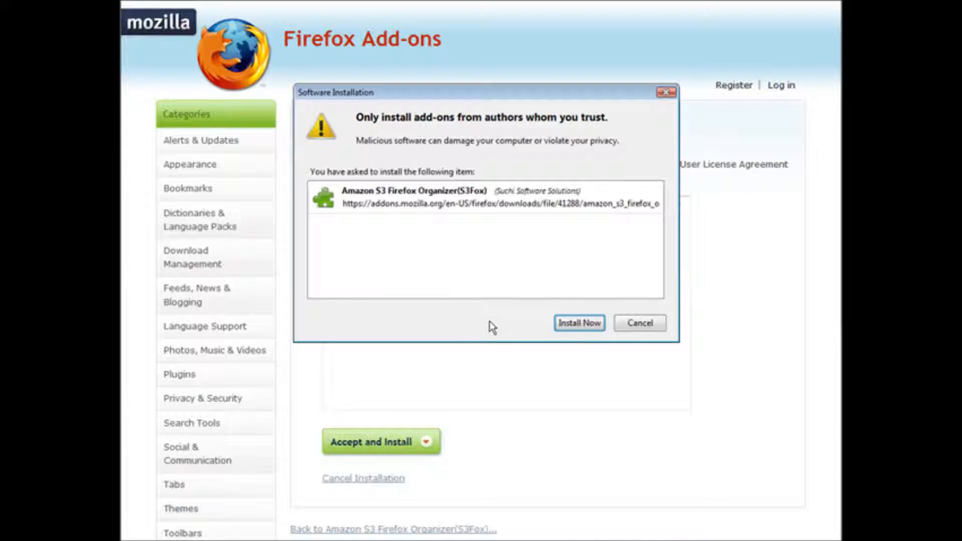
left_click(580, 324)
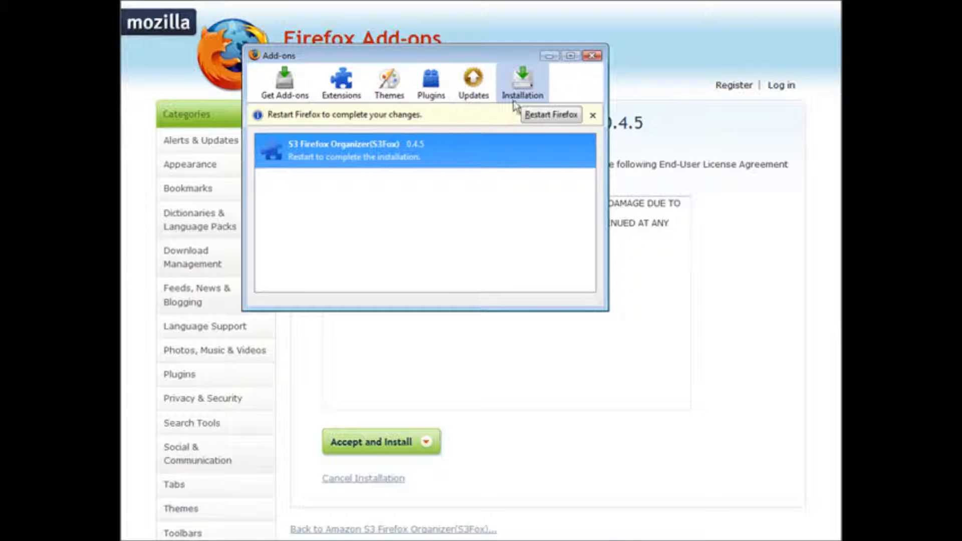
left_click(567, 120)
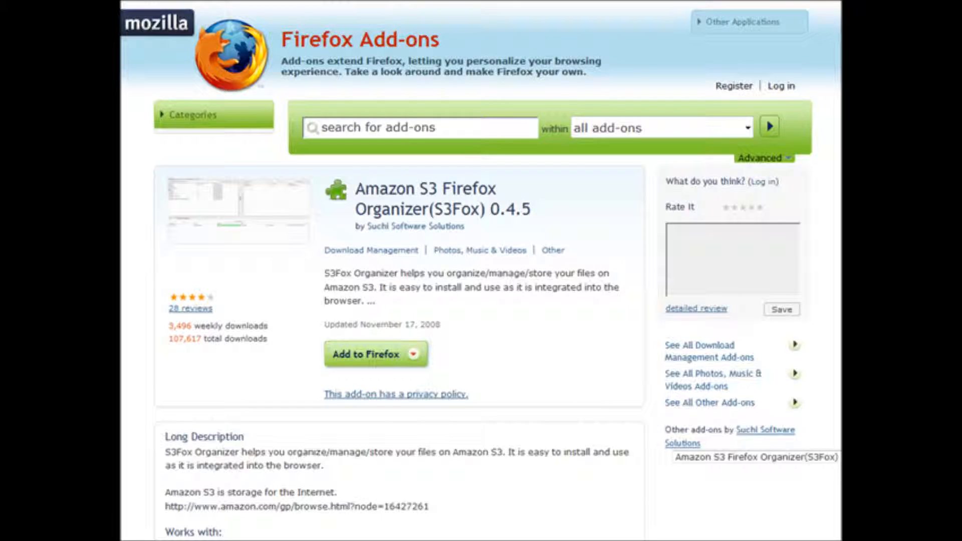
- Open the S3 Organizer add-on and dismiss its reminder about adding account credentials
key("alt+t")
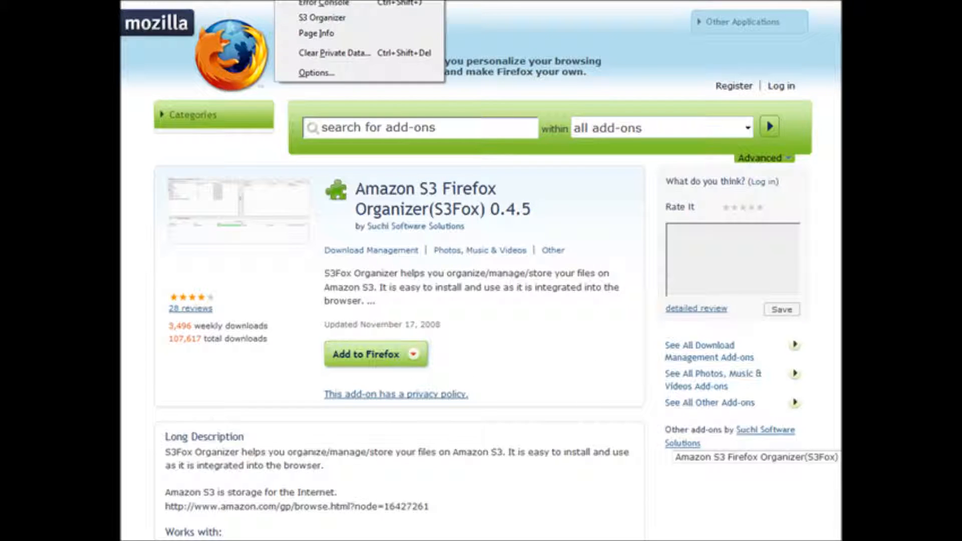
left_click(341, 21)
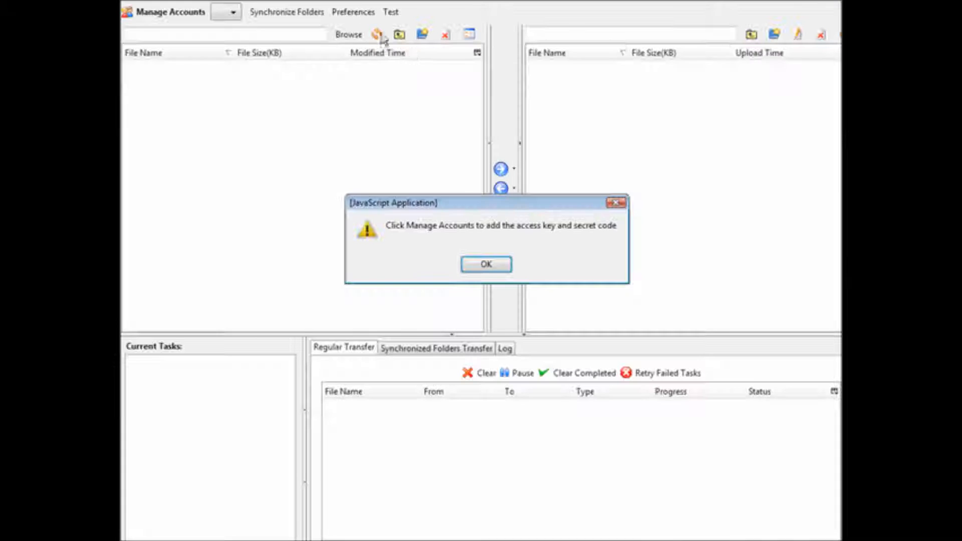
left_click(484, 264)
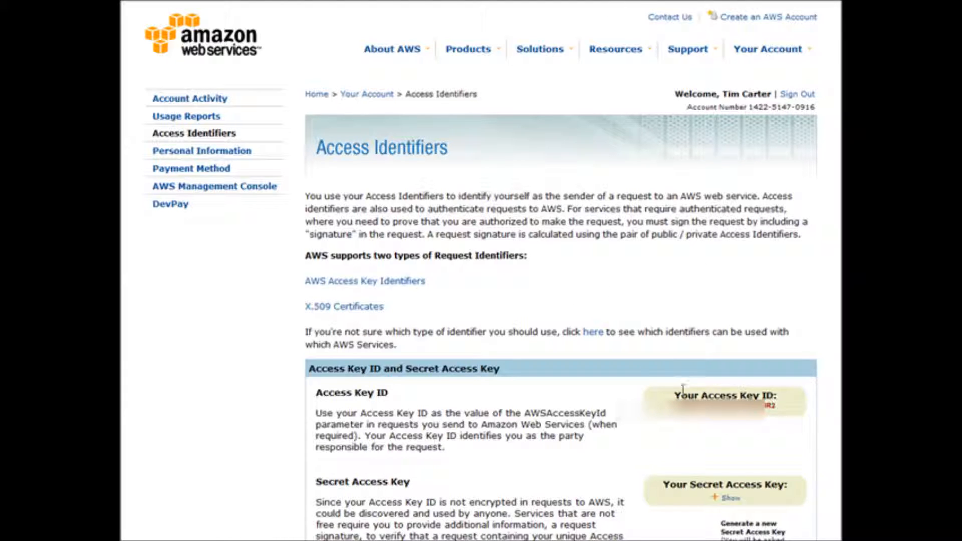
- Copy the Access Key ID from the Access Identifiers page and paste it into a blank Notepad document
left_click_drag(676, 394, 766, 396)
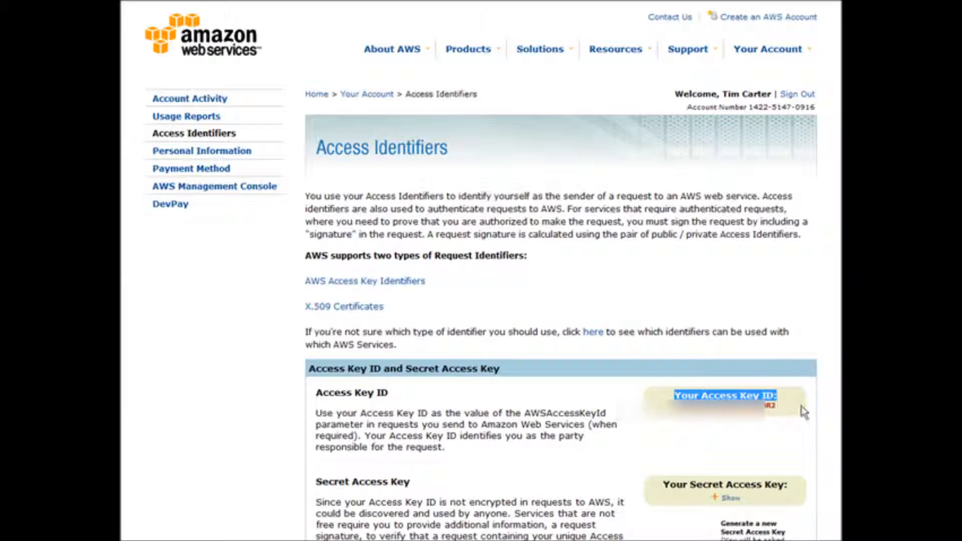
right_click(743, 406)
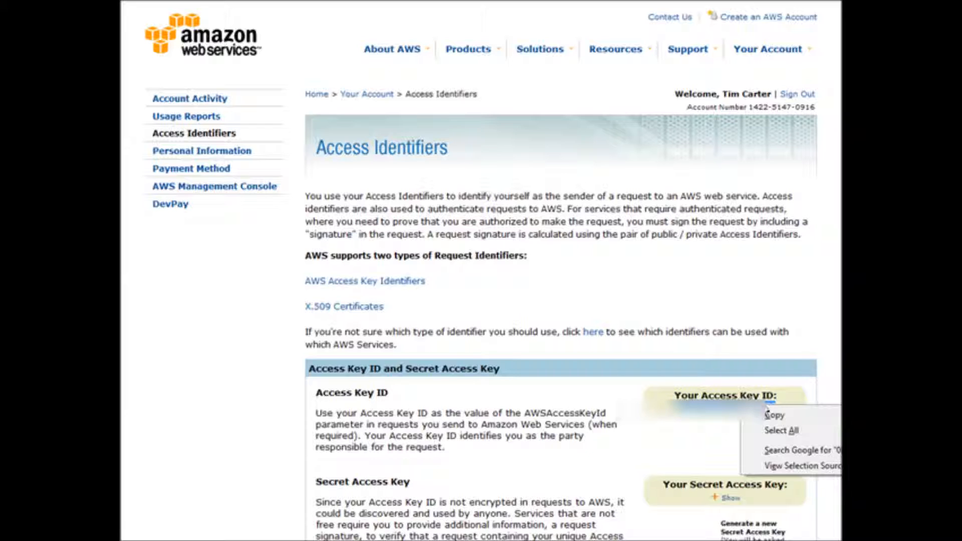
left_click(791, 419)
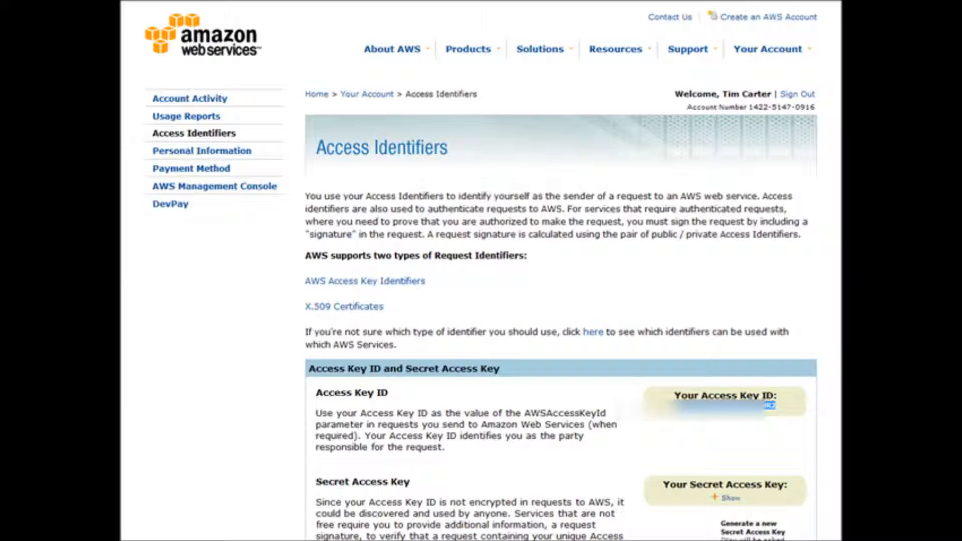
left_click(770, 406)
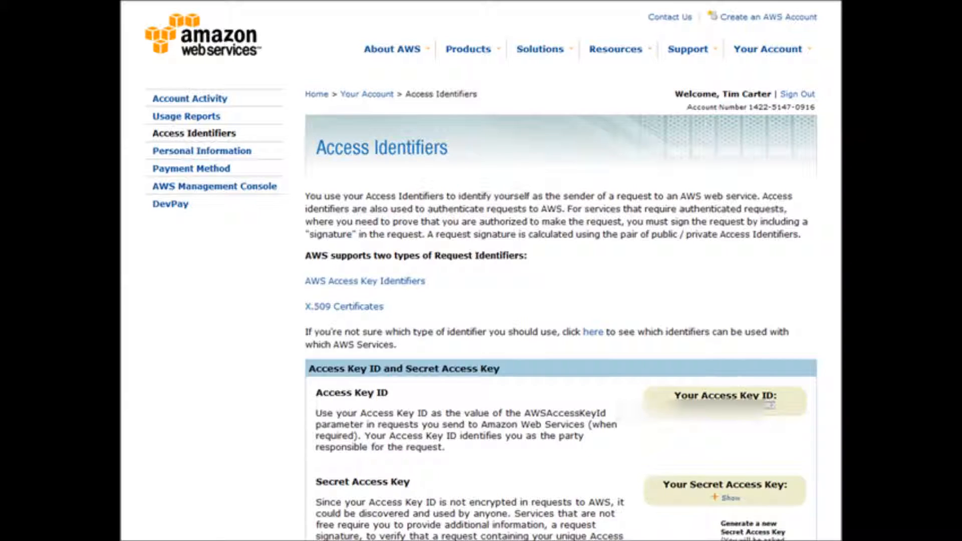
key("alt+Tab")
left_click_drag(216, 372, 445, 198)
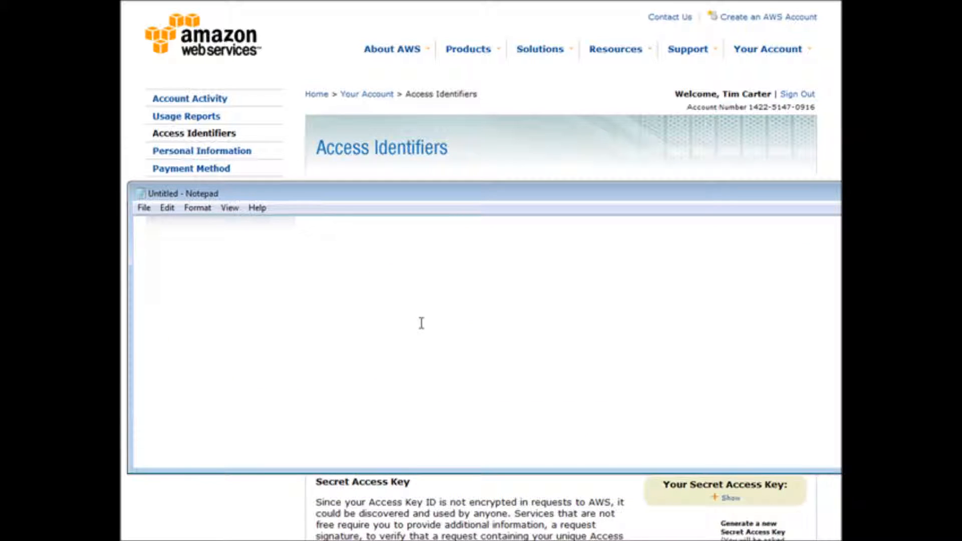
key("ctrl+v")
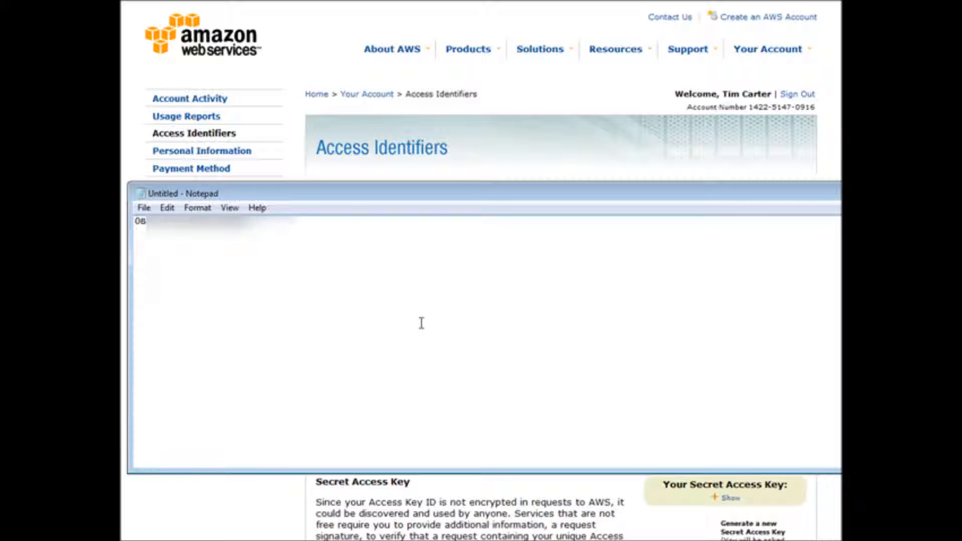
- Reveal the Secret Access Key on the Access Identifiers page and paste a copy of it into the Notepad document
left_click(570, 86)
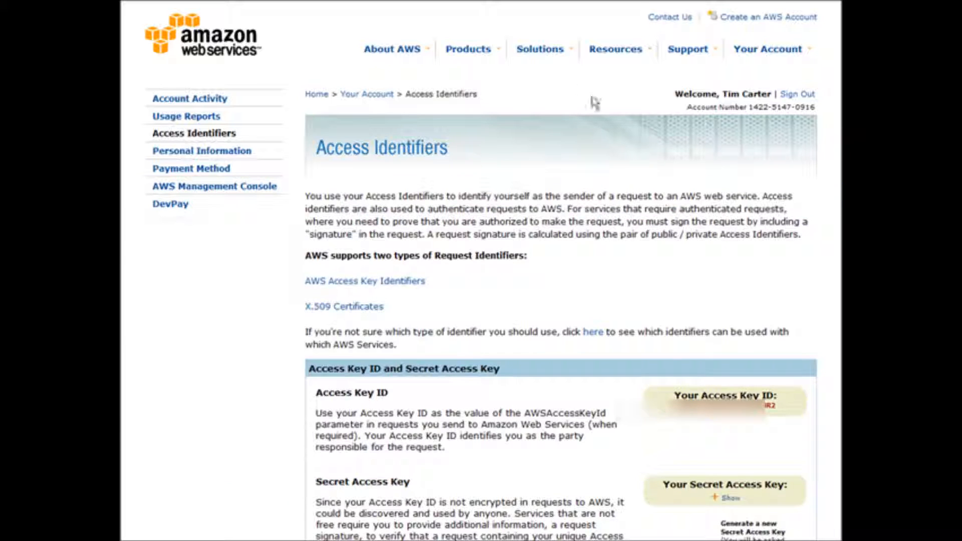
left_click(730, 500)
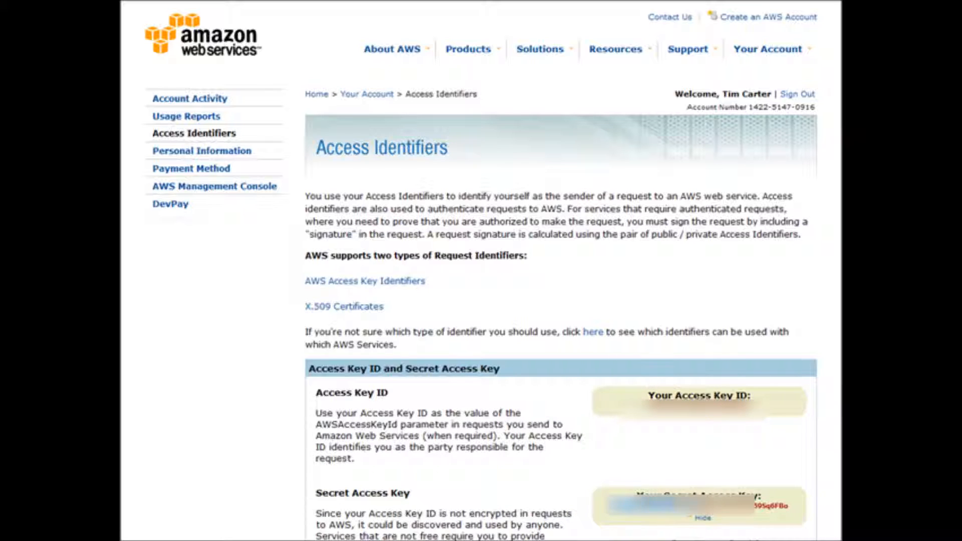
left_click_drag(747, 506, 785, 507)
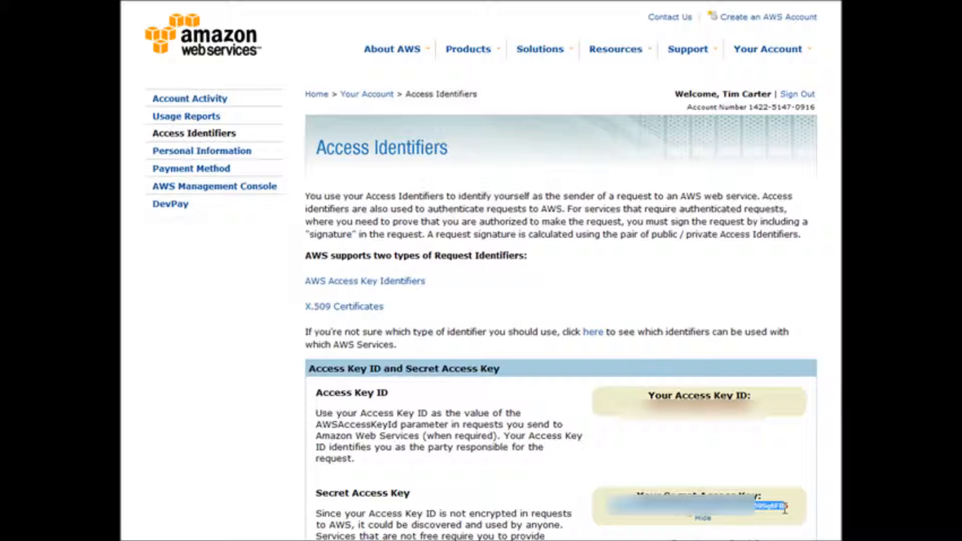
right_click(786, 507)
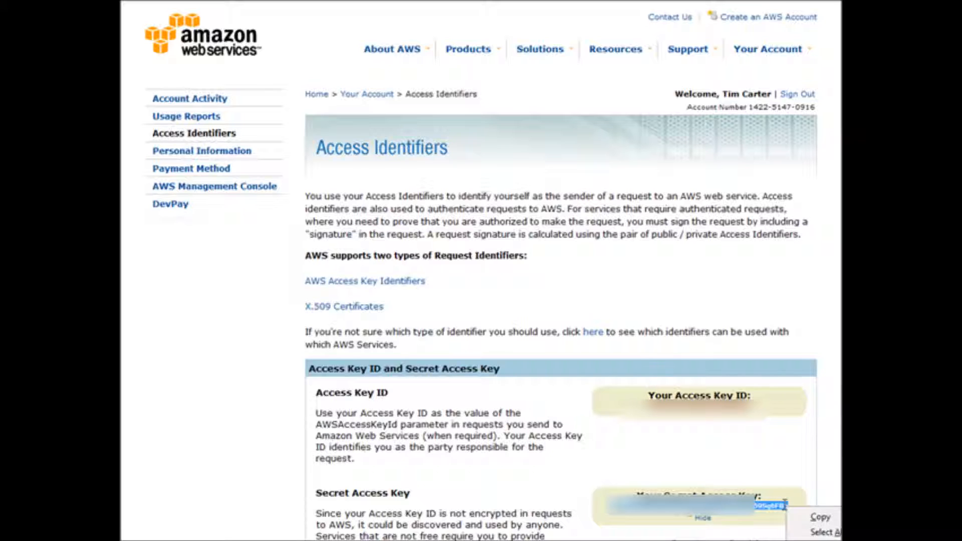
left_click(817, 516)
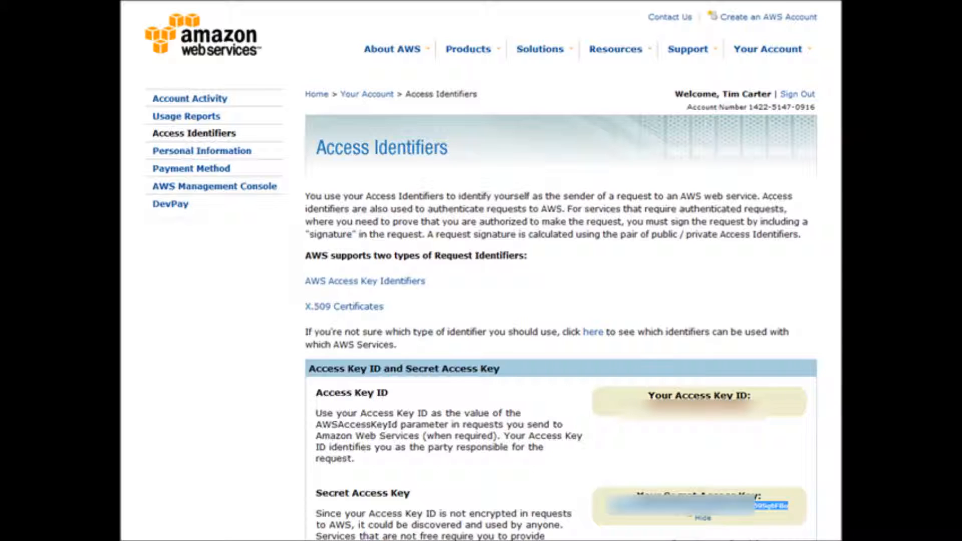
key("alt+Tab")
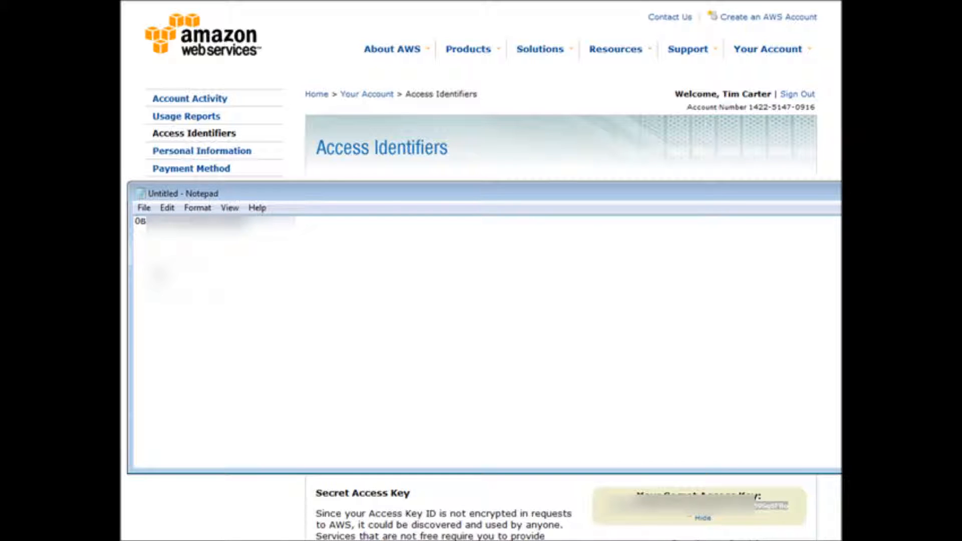
key("ctrl+v")
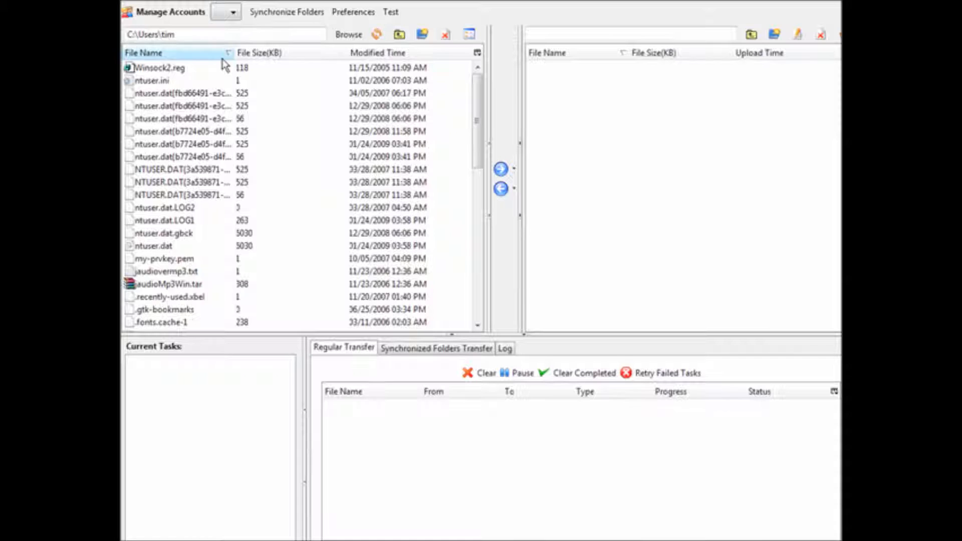
left_click(183, 14)
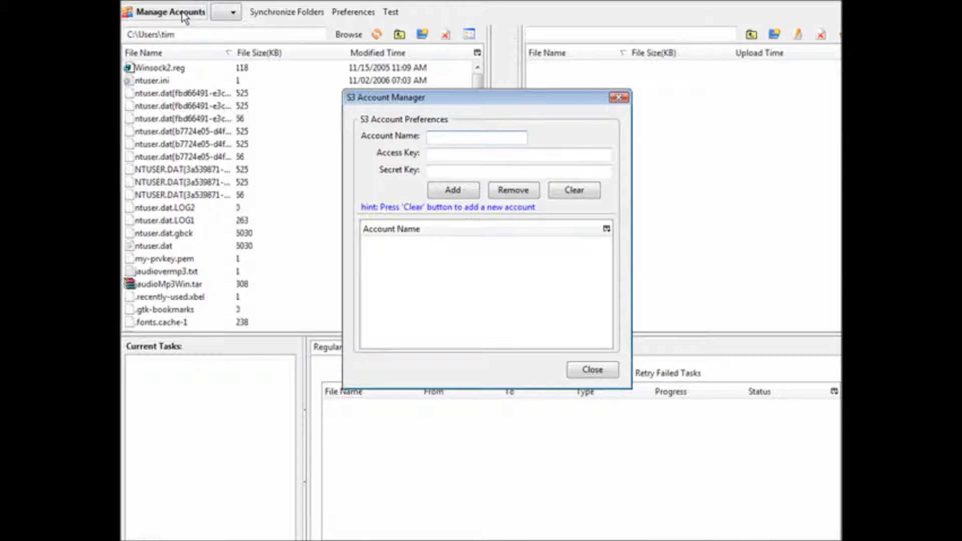
left_click(460, 136)
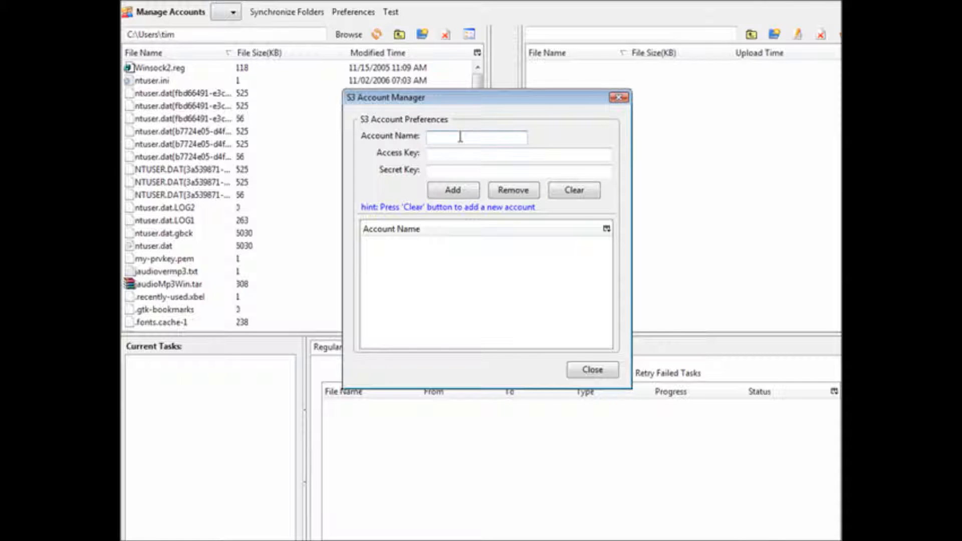
type("s3 acc 1")
key("Tab")
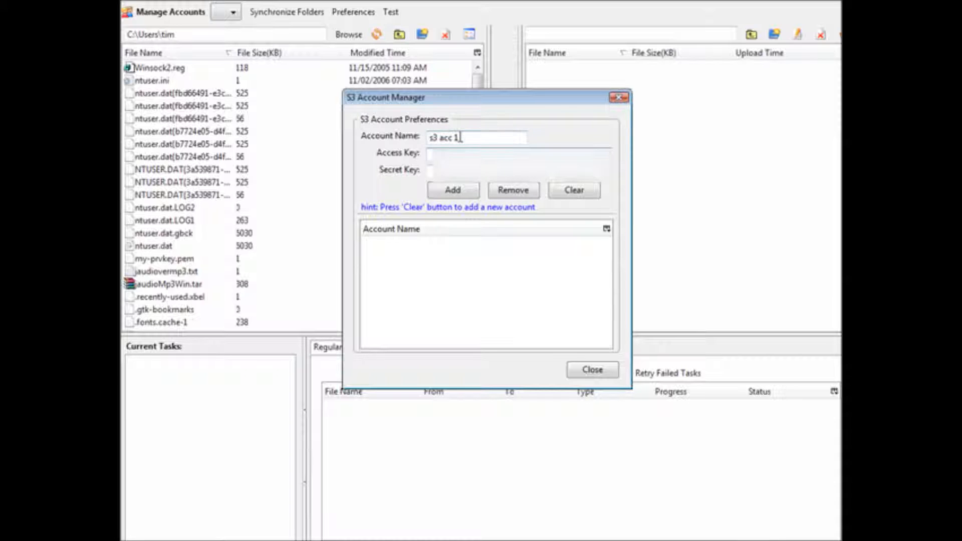
left_click(444, 172)
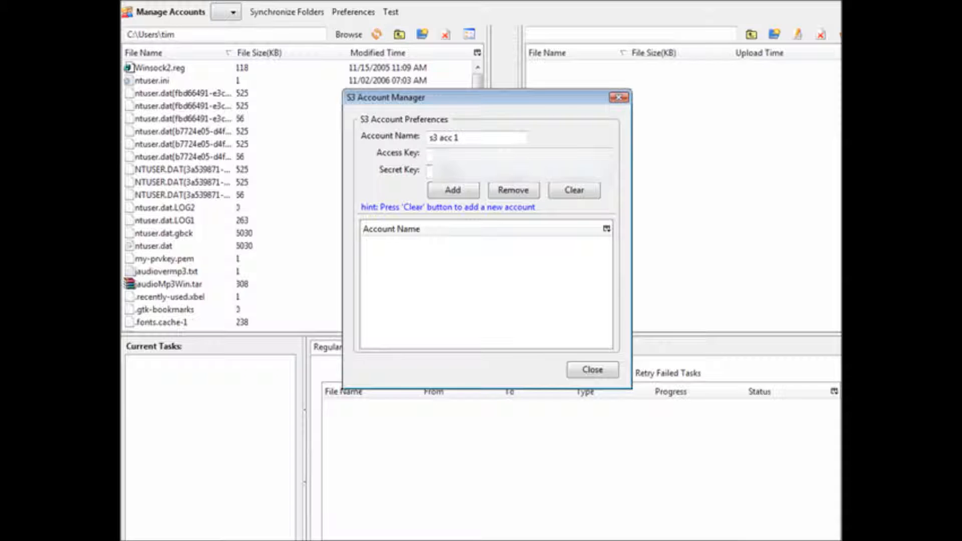
key("ctrl+v")
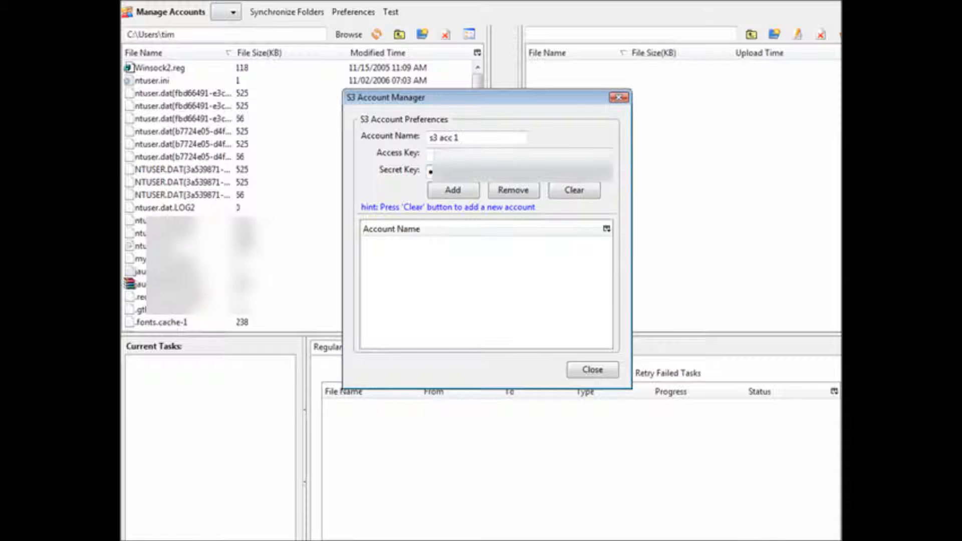
- Copy the access key from Notepad into the Access Key field, add the account, and close the account manager
key("alt+Tab")
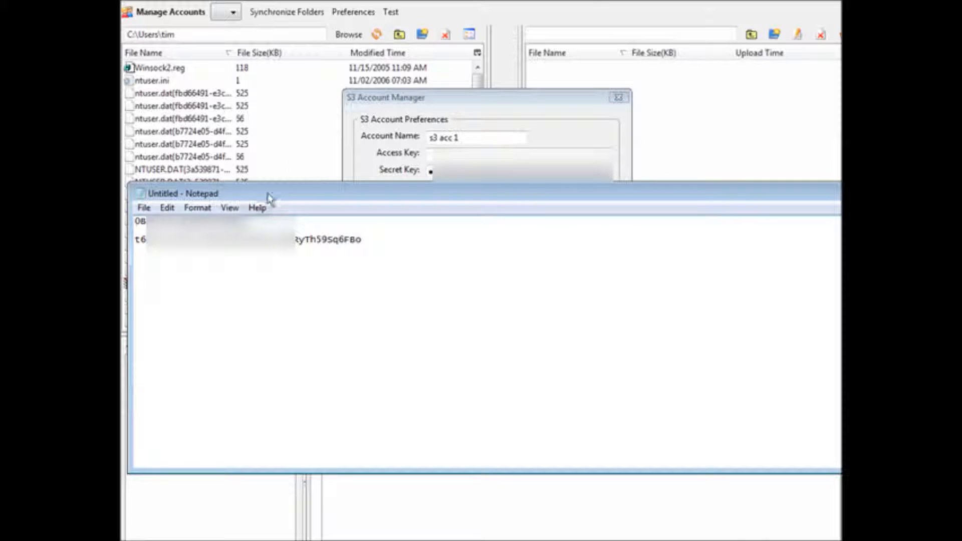
left_click_drag(247, 220, 135, 221)
right_click(167, 221)
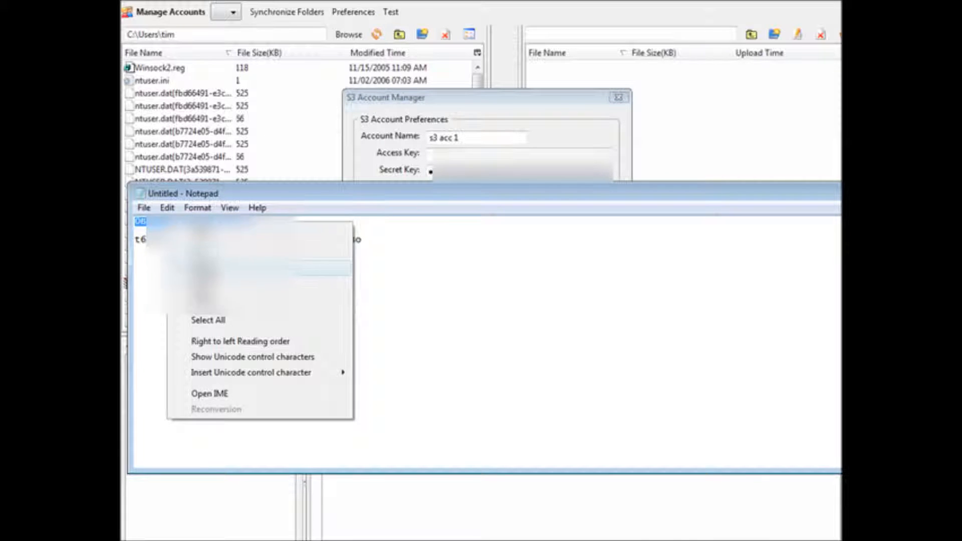
left_click(211, 269)
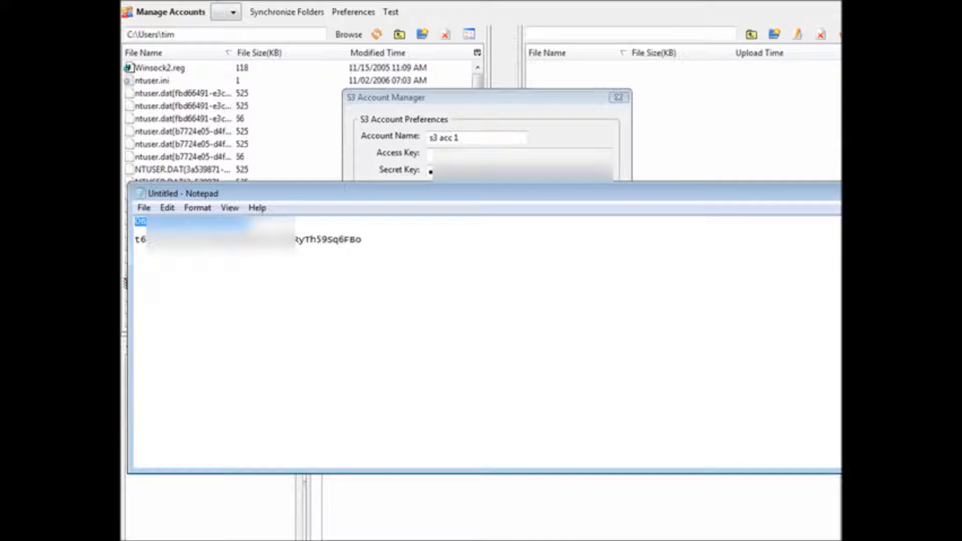
left_click(841, 193)
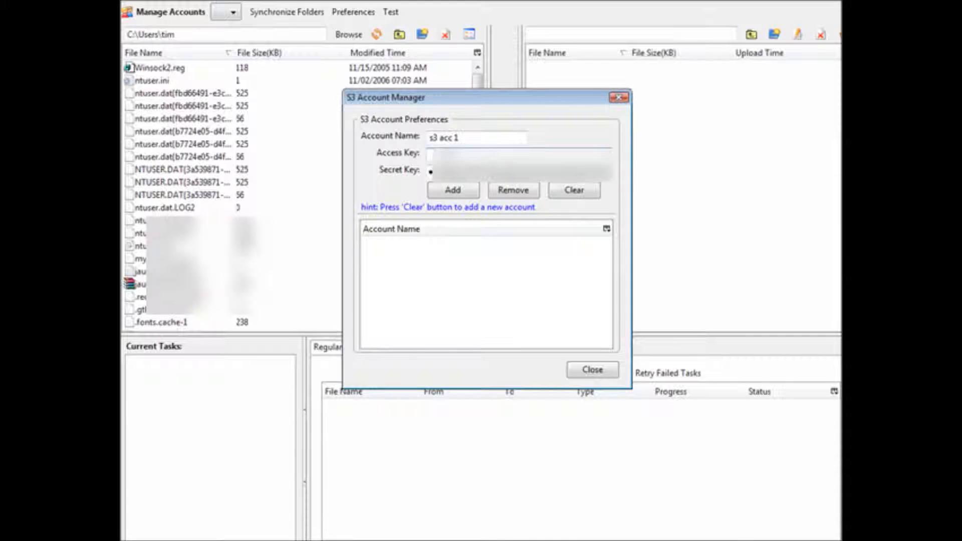
key("ctrl+v")
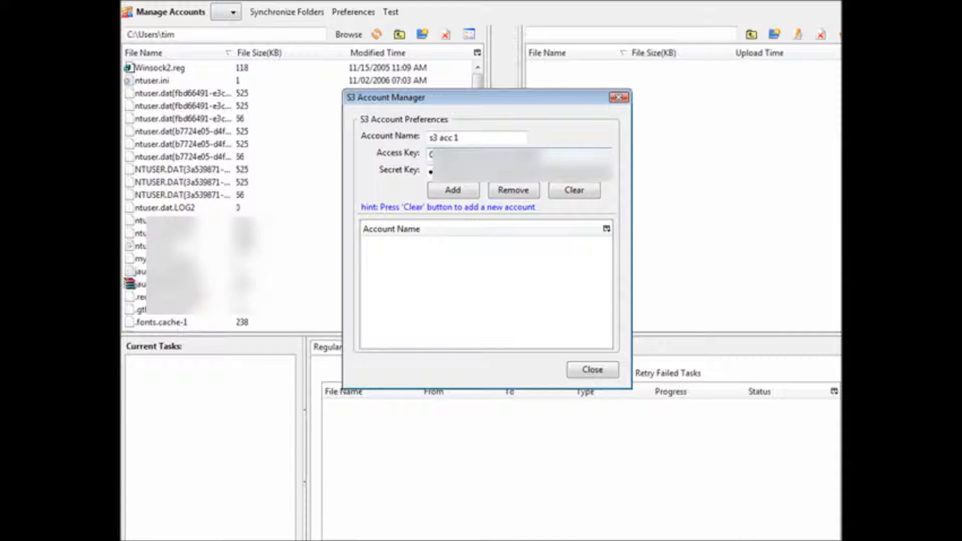
left_click(453, 190)
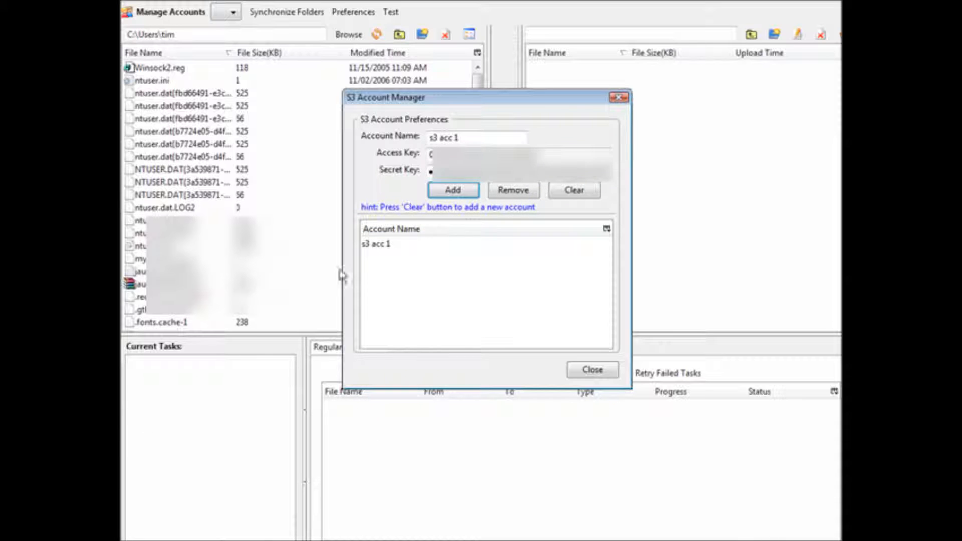
left_click(389, 244)
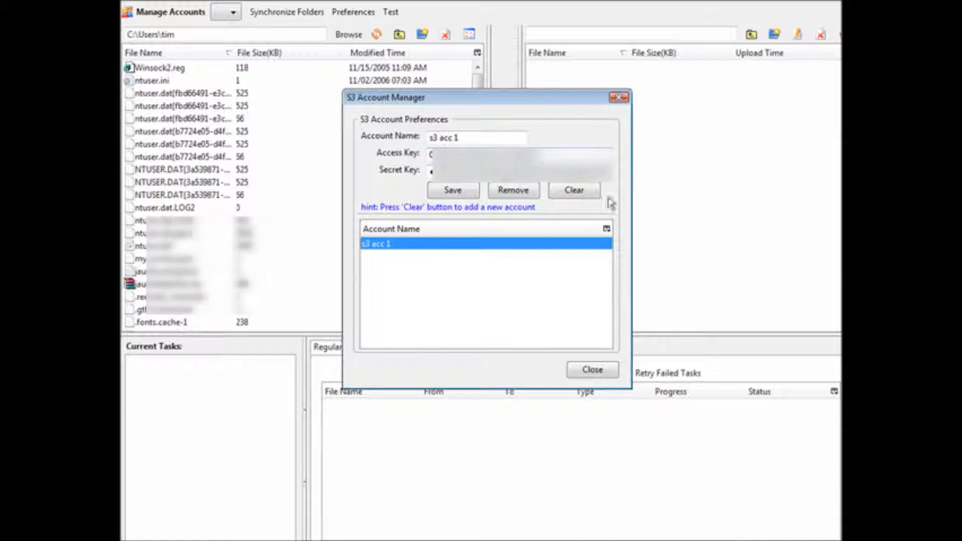
left_click(590, 369)
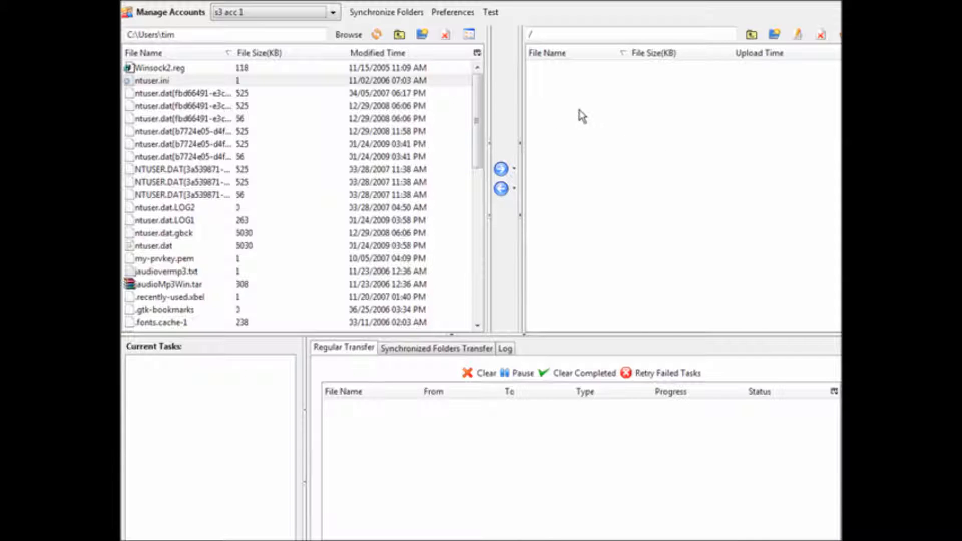
- Create two bucket folders named store-videos and public-videos in the S3 account's root, leaving the Europe option off
left_click(775, 35)
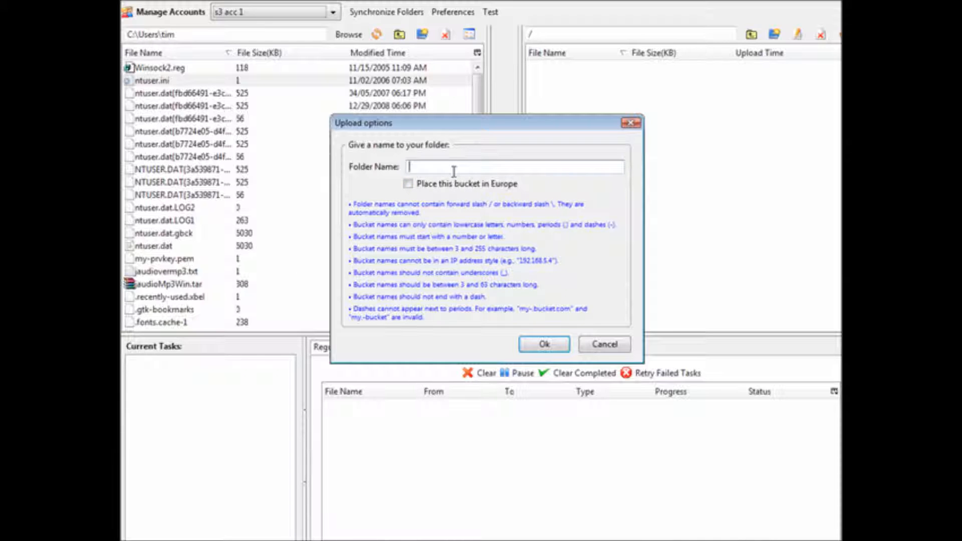
type("store-videos")
left_click(545, 344)
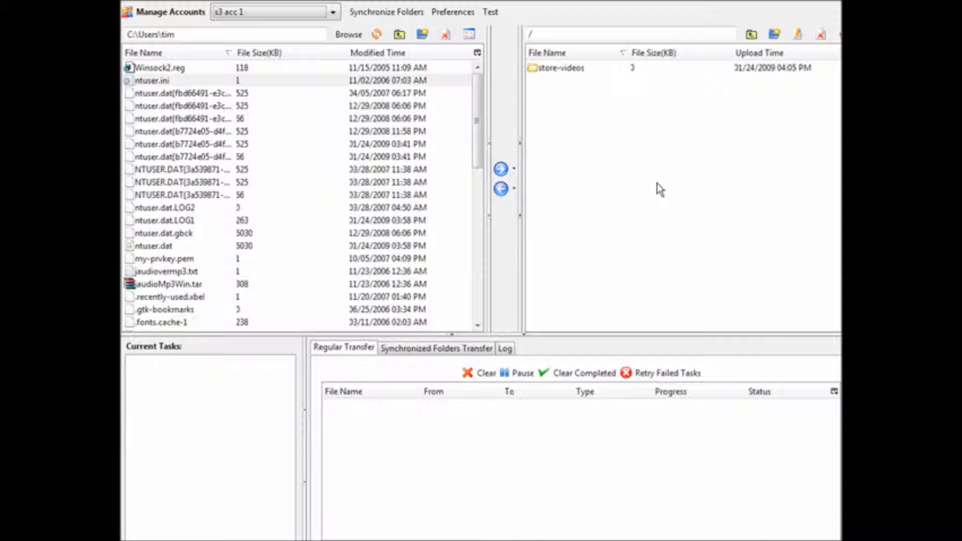
left_click(774, 34)
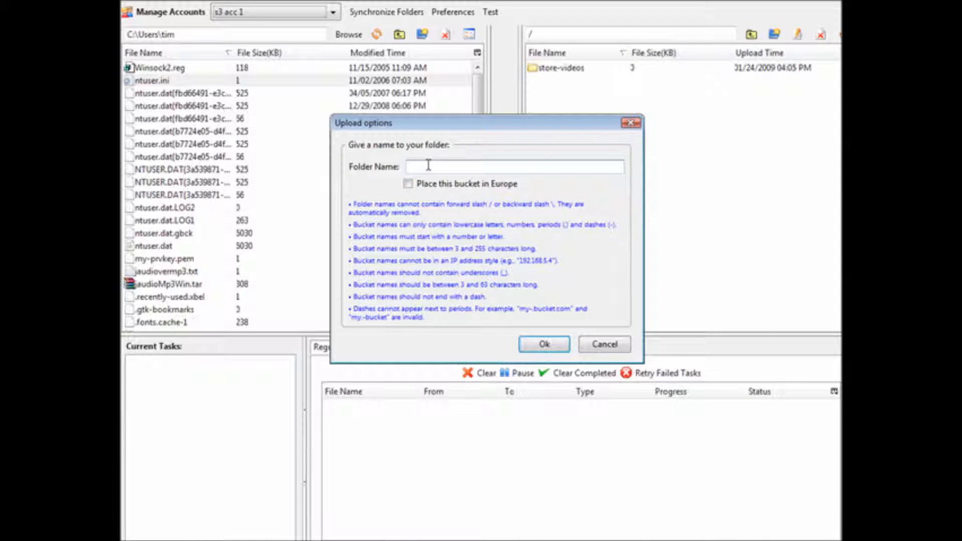
type("public-videos")
left_click(546, 345)
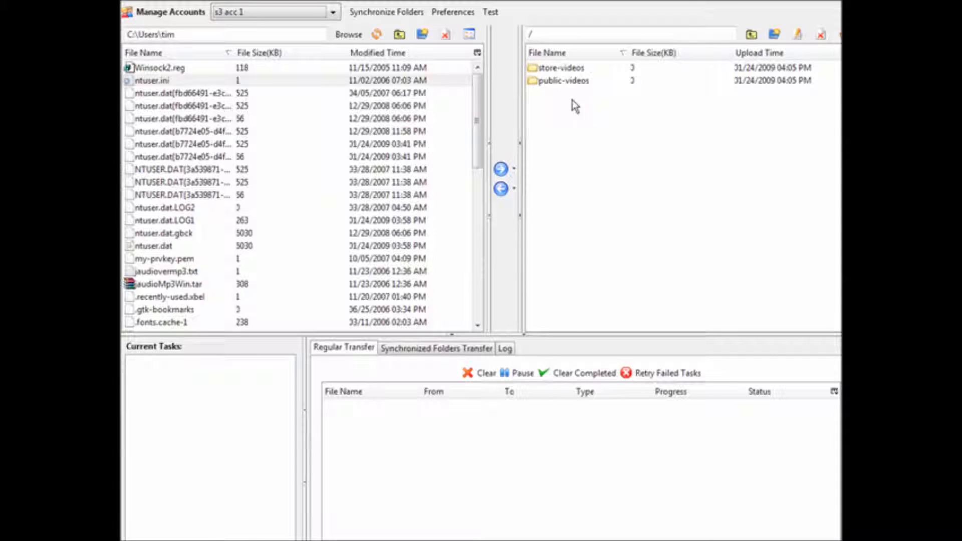
- Review the access permissions of the store-videos folder and close them without changes
left_click(560, 71)
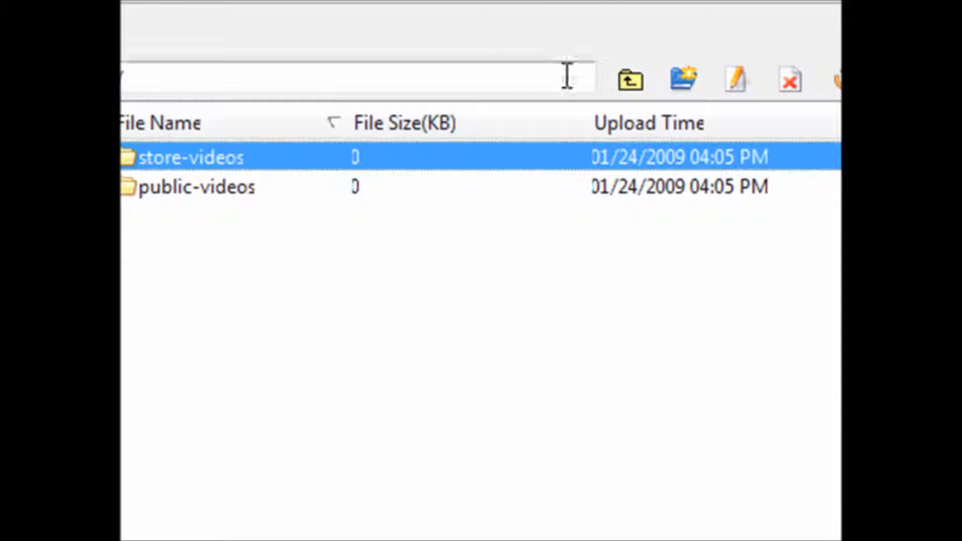
left_click(738, 81)
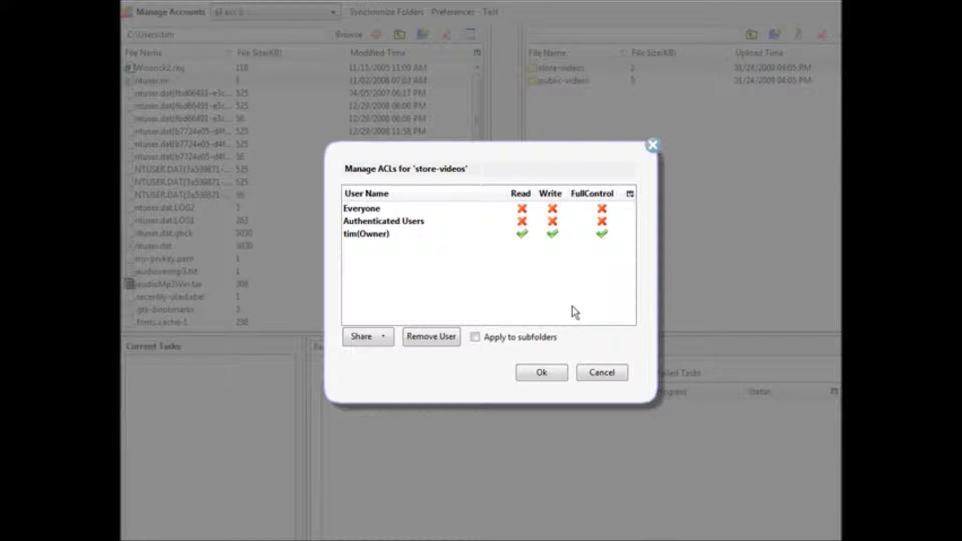
left_click(602, 373)
left_click(591, 71)
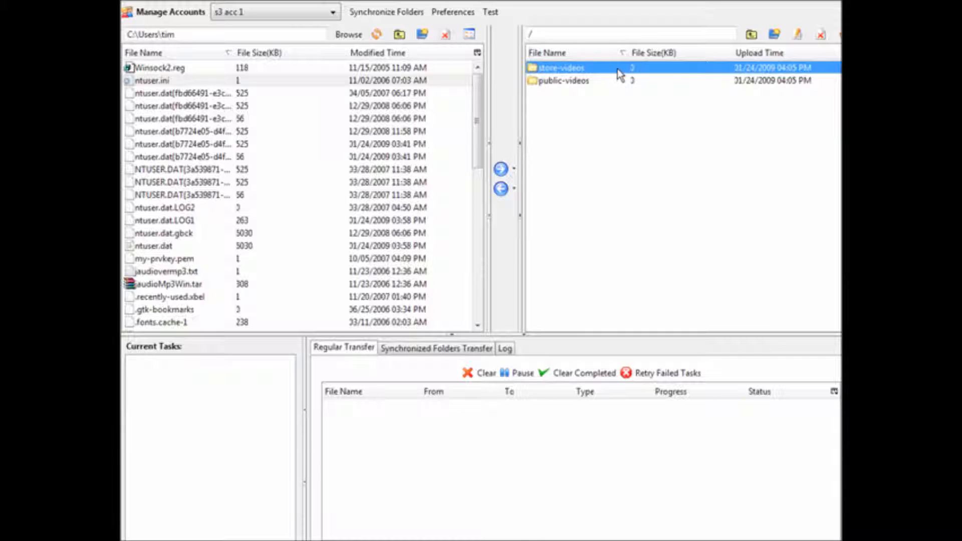
- Grant Everyone read access to the public-videos folder and save the permissions
left_click(574, 85)
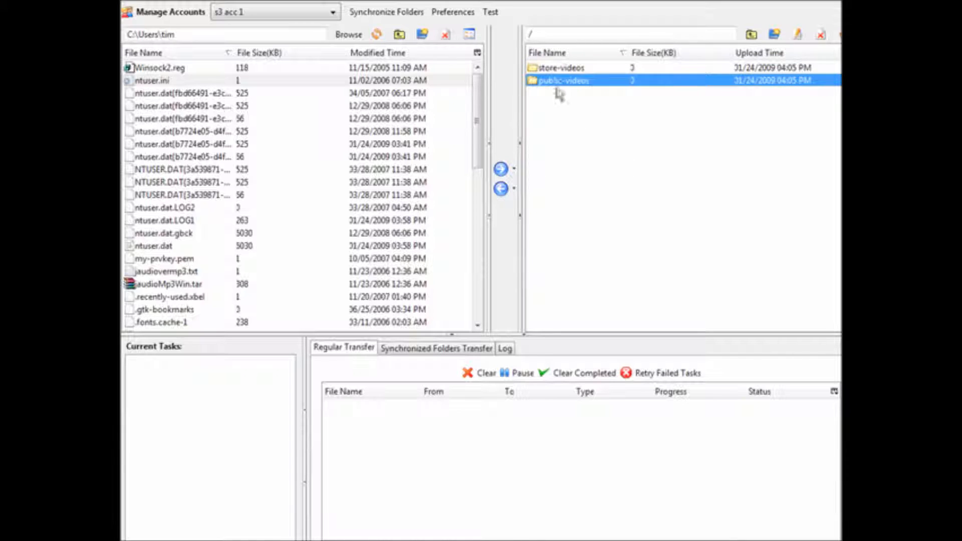
left_click(799, 35)
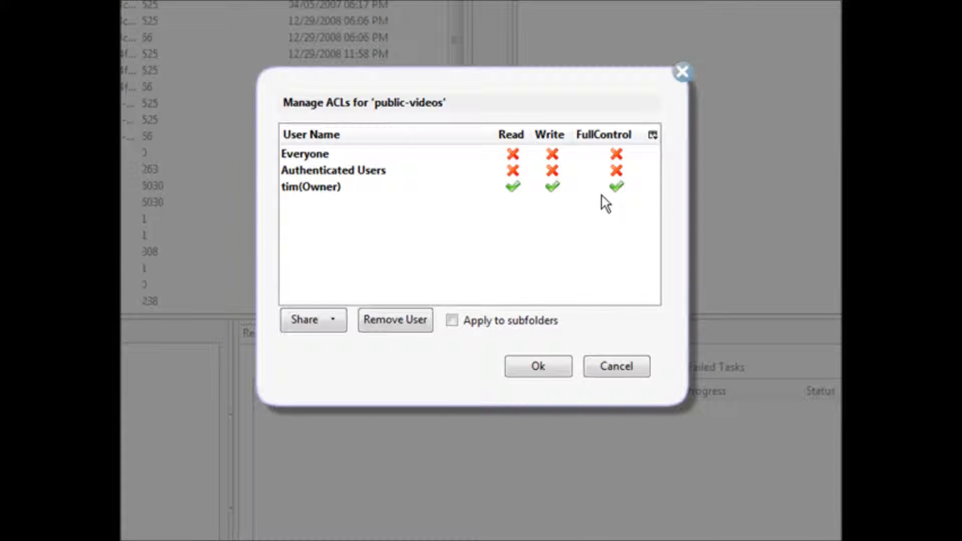
left_click(513, 154)
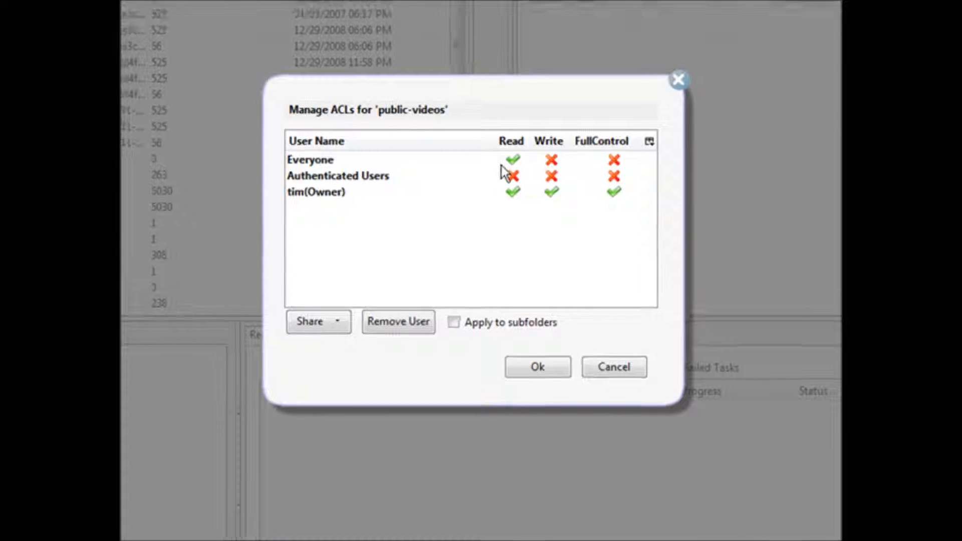
left_click(536, 377)
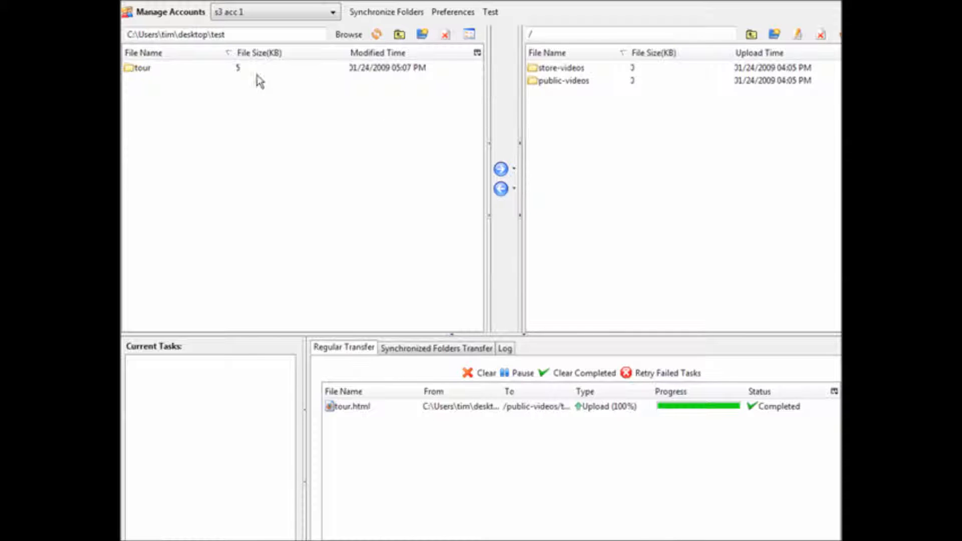
- Open the public-videos folder and upload the local tour folder from desktop\test into it
double_click(574, 82)
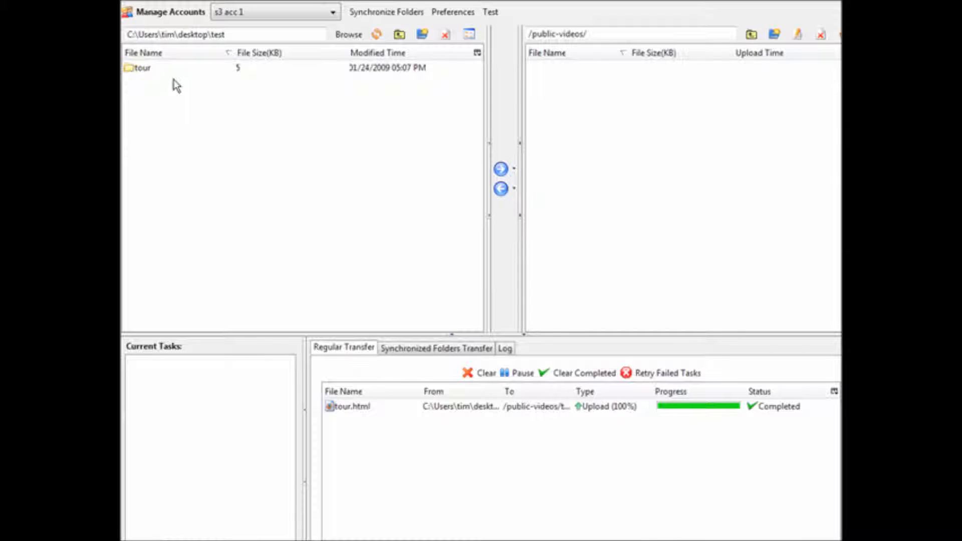
left_click(144, 70)
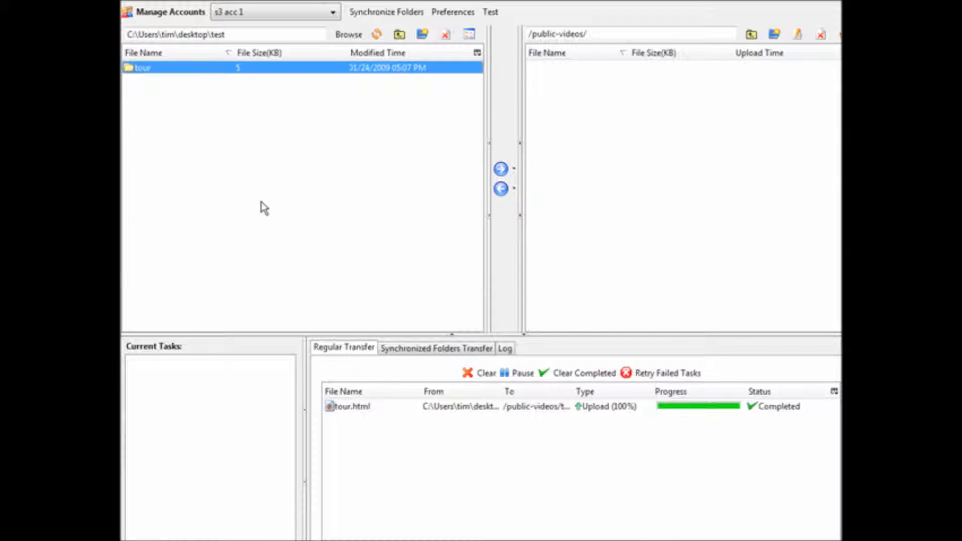
right_click(152, 67)
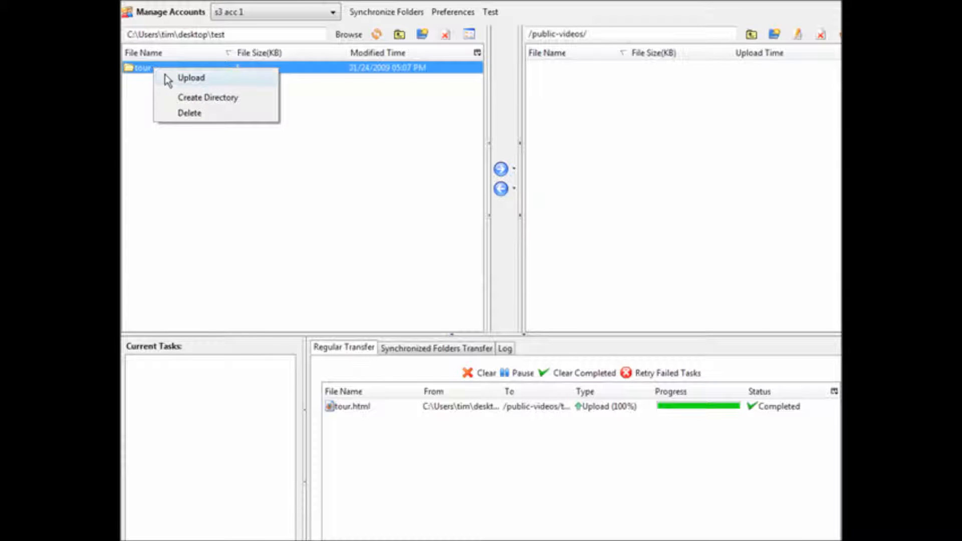
left_click(166, 78)
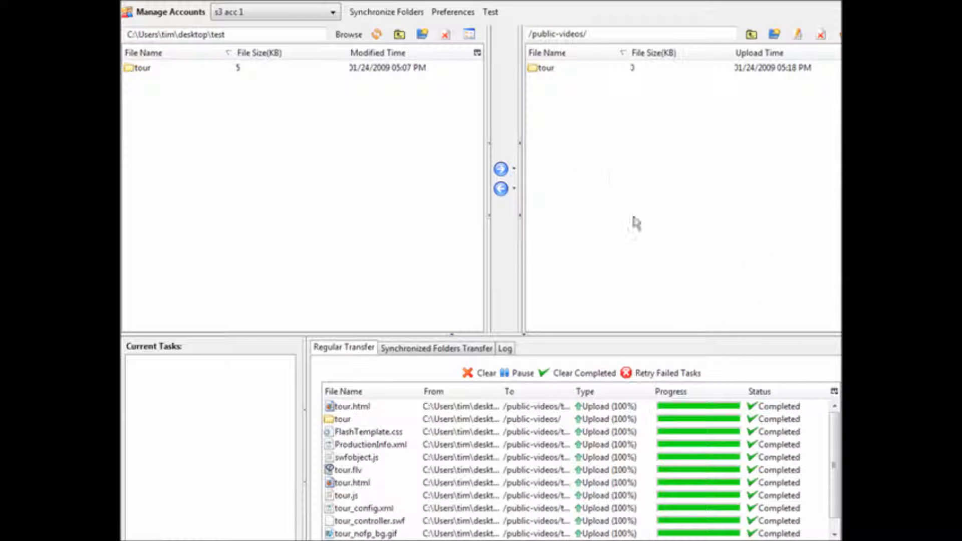
- Review the access permissions of the uploaded tour folder and close them without changes
left_click(547, 70)
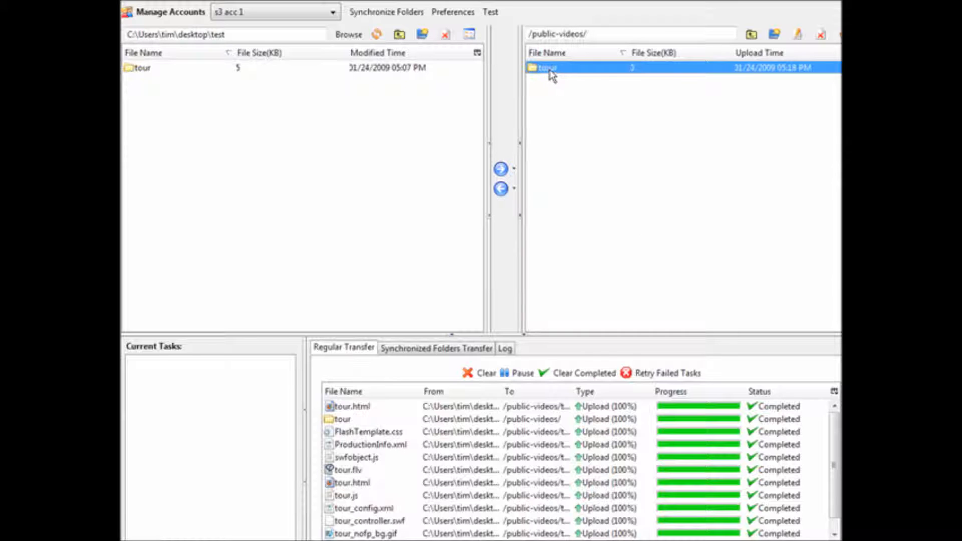
left_click(799, 35)
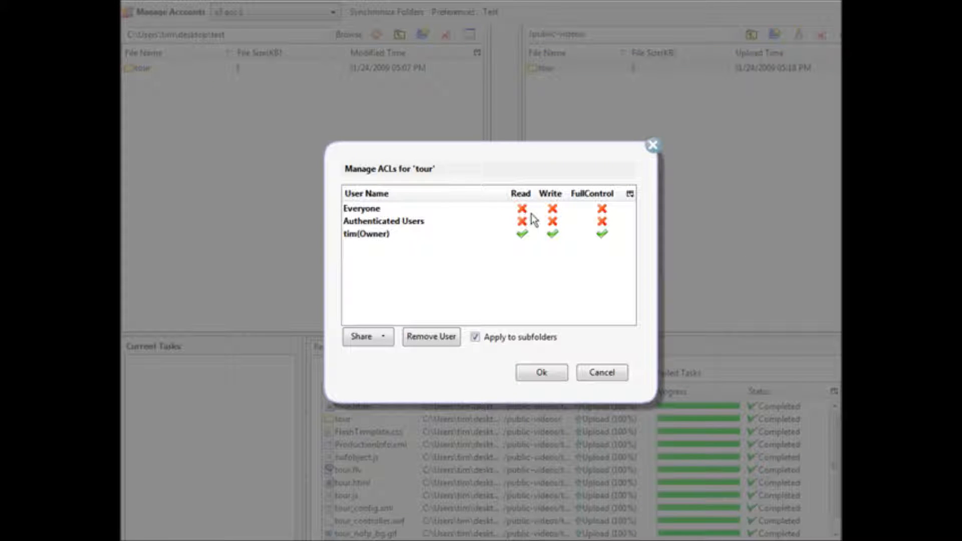
left_click(613, 374)
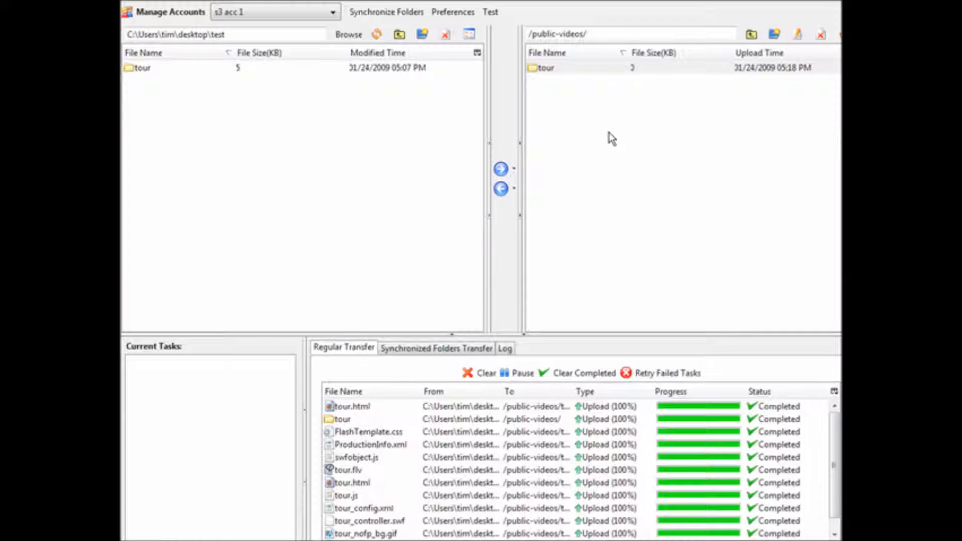
right_click(550, 67)
left_click(804, 220)
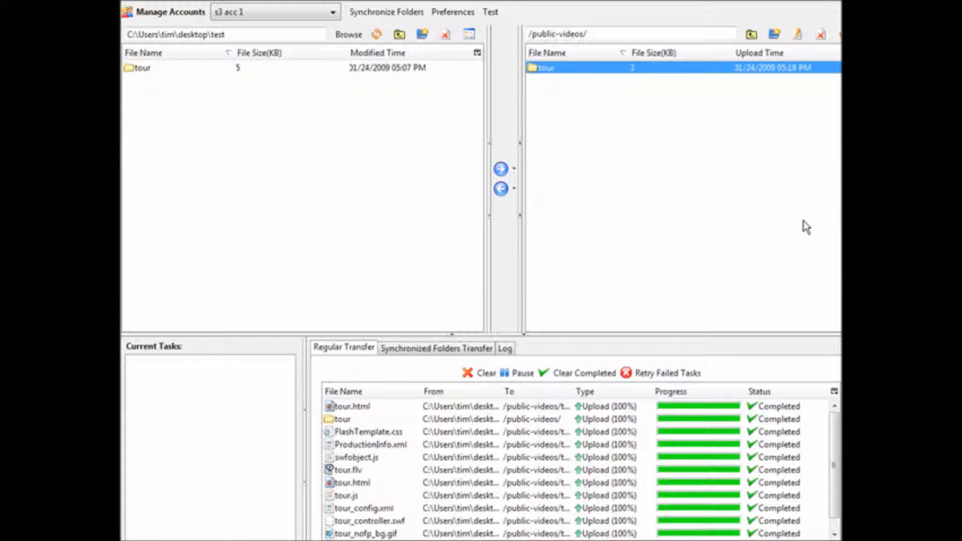
right_click(576, 74)
left_click(595, 95)
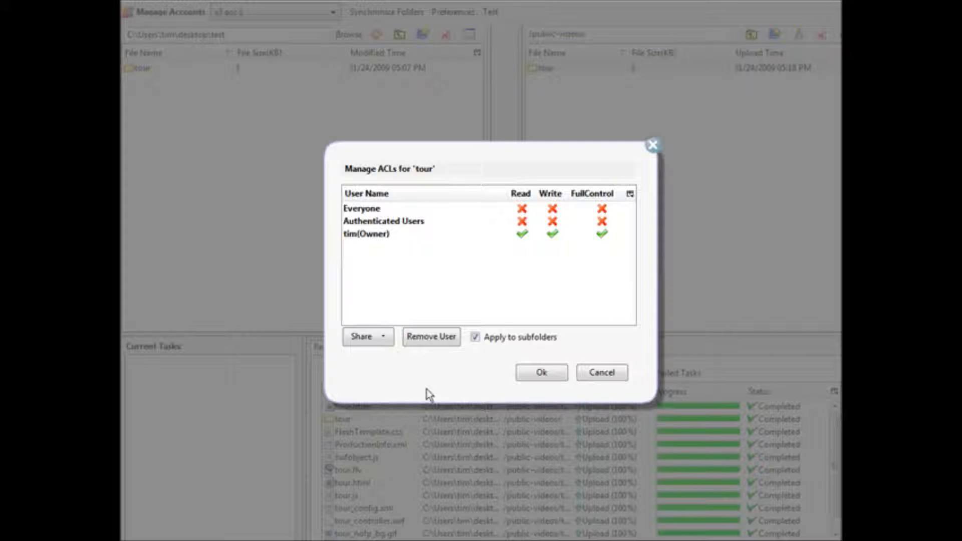
left_click(604, 373)
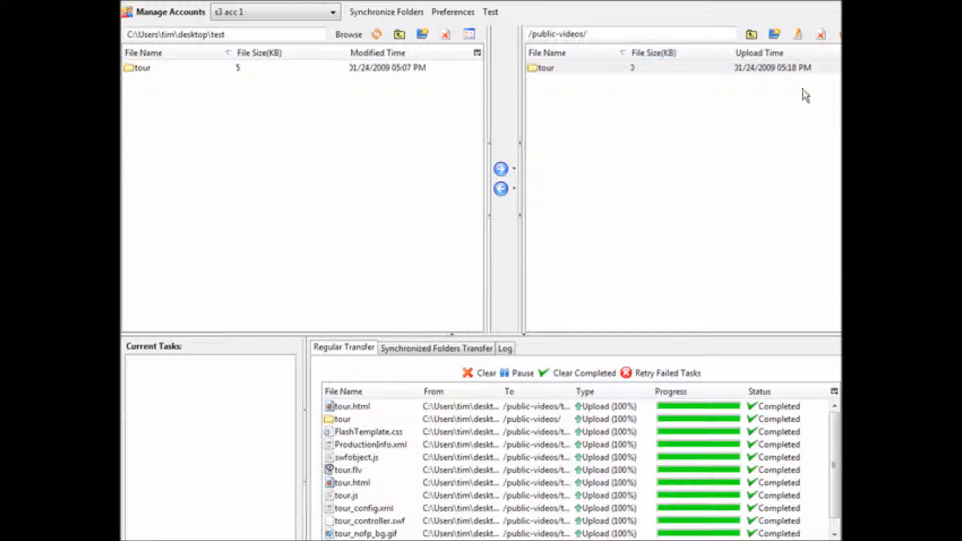
- Return to the account root and apply the public-videos folder's permissions, with read access for Everyone, to its subfolders
left_click(752, 34)
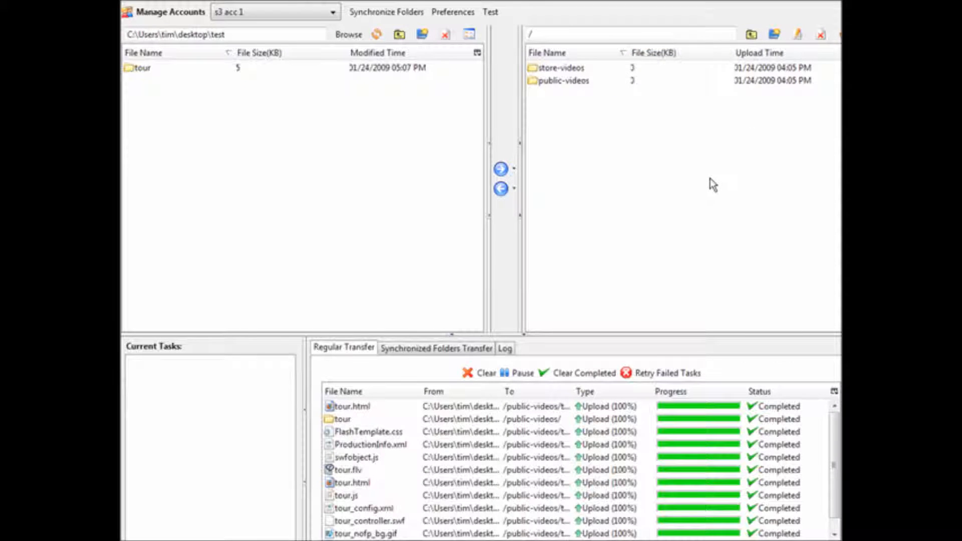
left_click(571, 82)
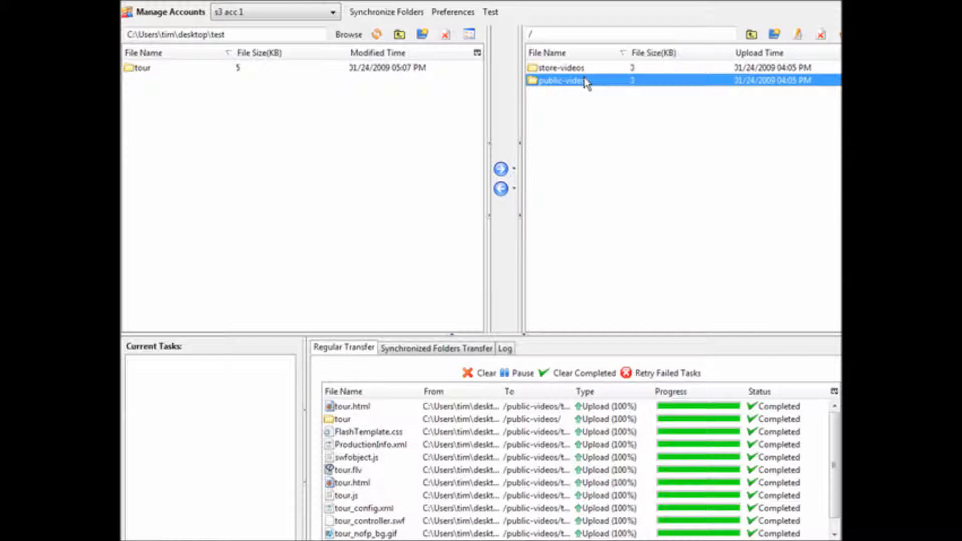
right_click(631, 83)
left_click(691, 121)
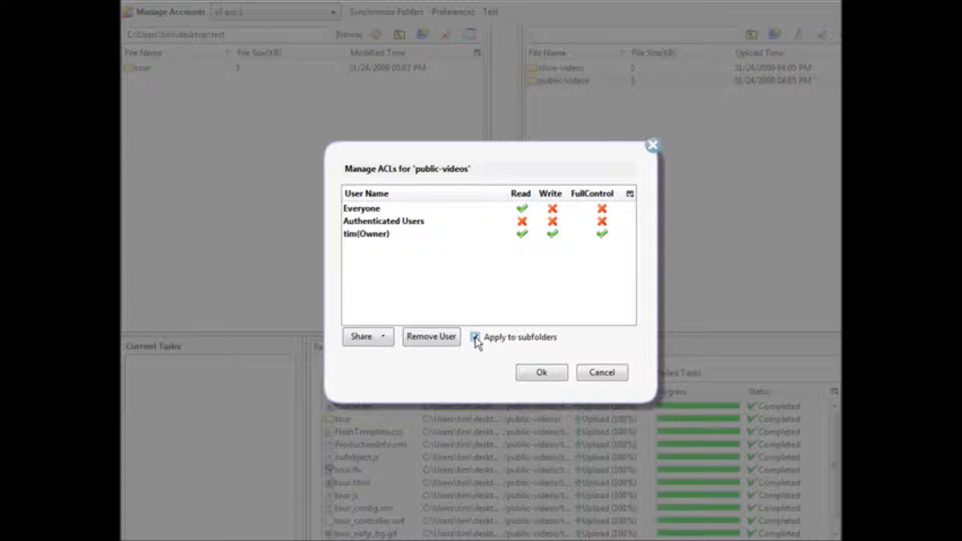
left_click(541, 373)
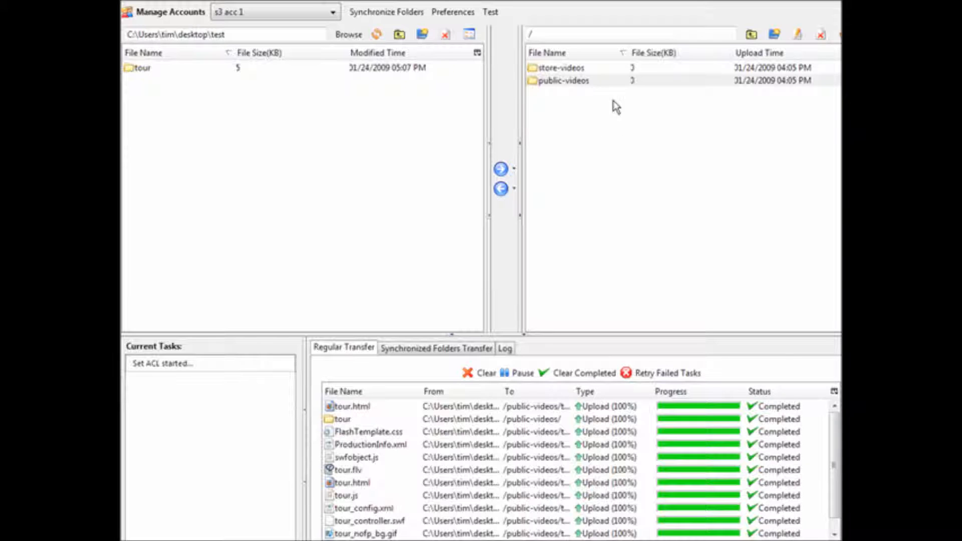
- Check the tour folder's permissions inside public-videos again and close them without changes
double_click(575, 80)
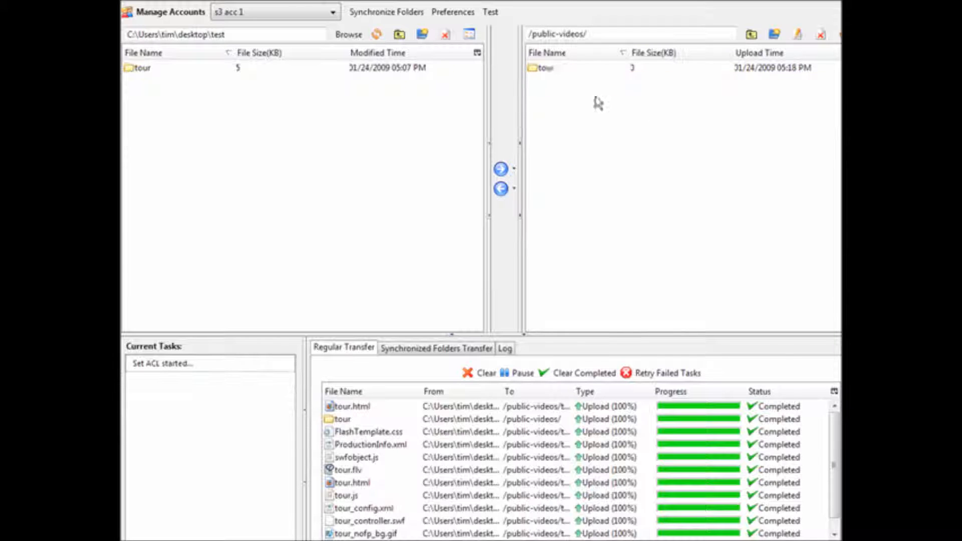
left_click(556, 71)
right_click(558, 72)
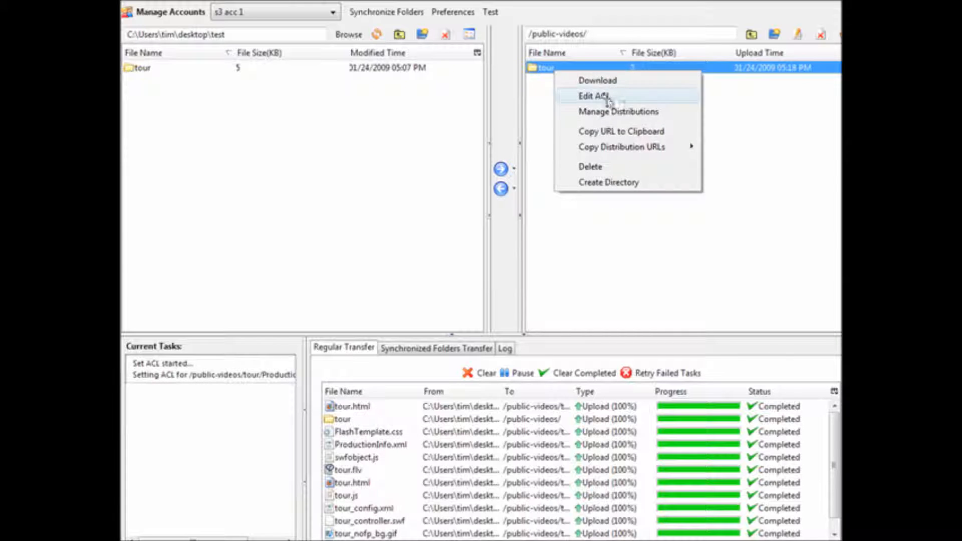
left_click(611, 97)
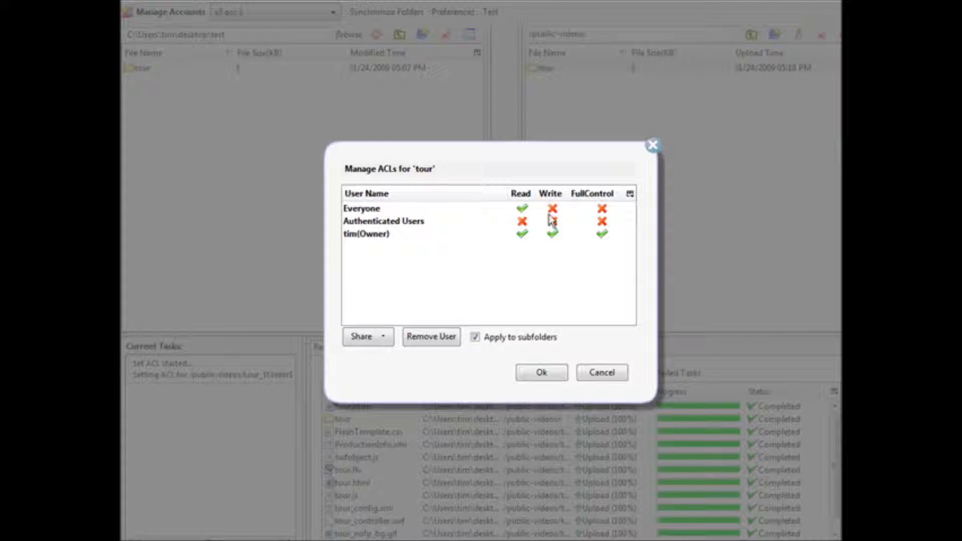
left_click(604, 372)
- Open the uploaded tour folder and clear the completed uploads from the transfer list
double_click(564, 72)
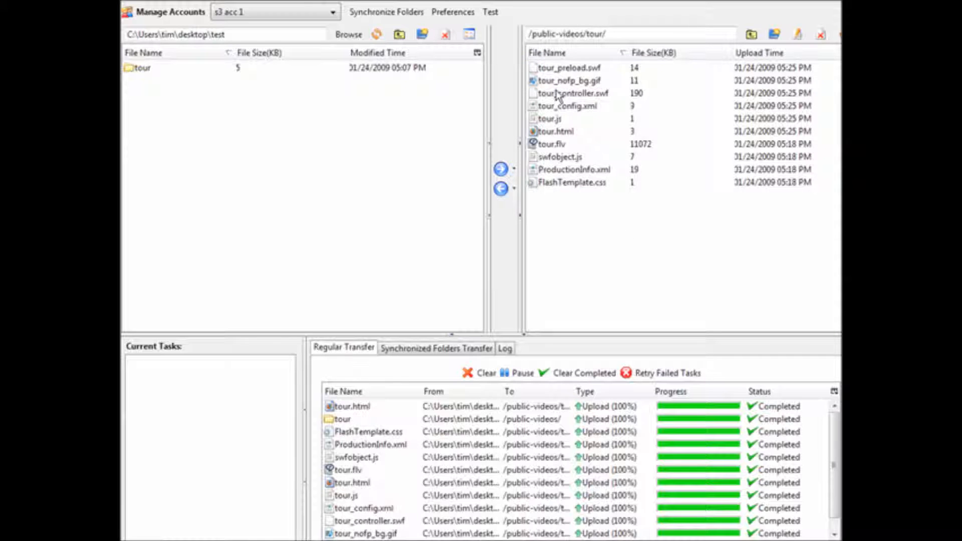
left_click(558, 95)
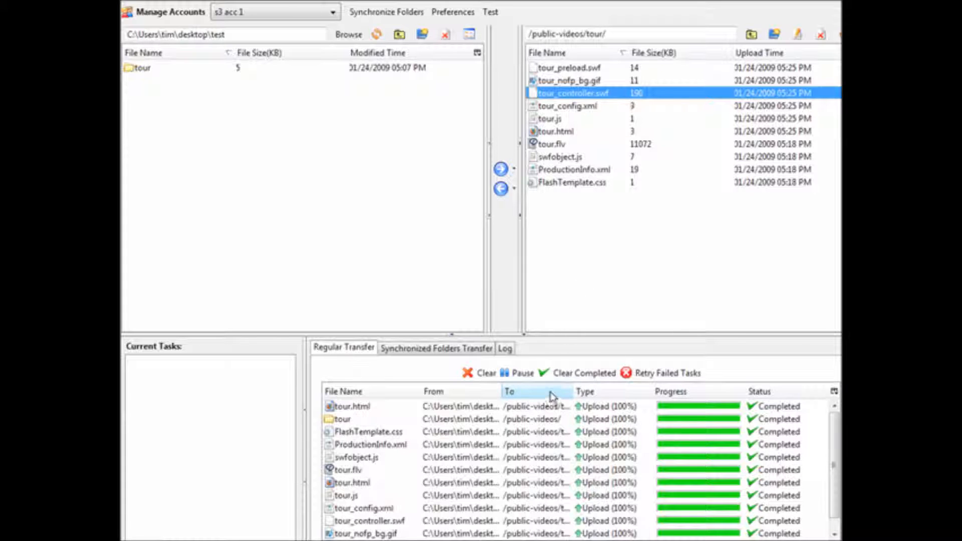
left_click(565, 372)
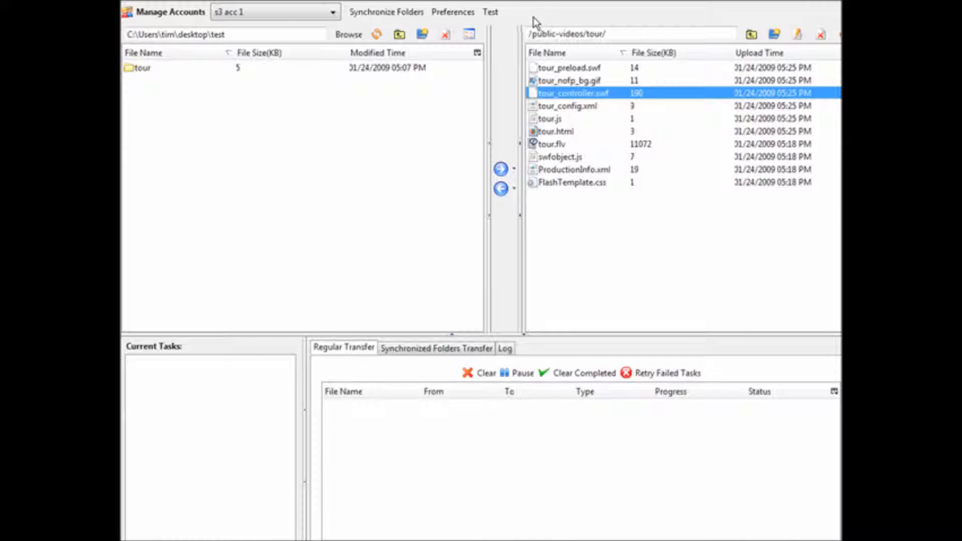
- Open a new blank page in the browser
left_click(129, 1)
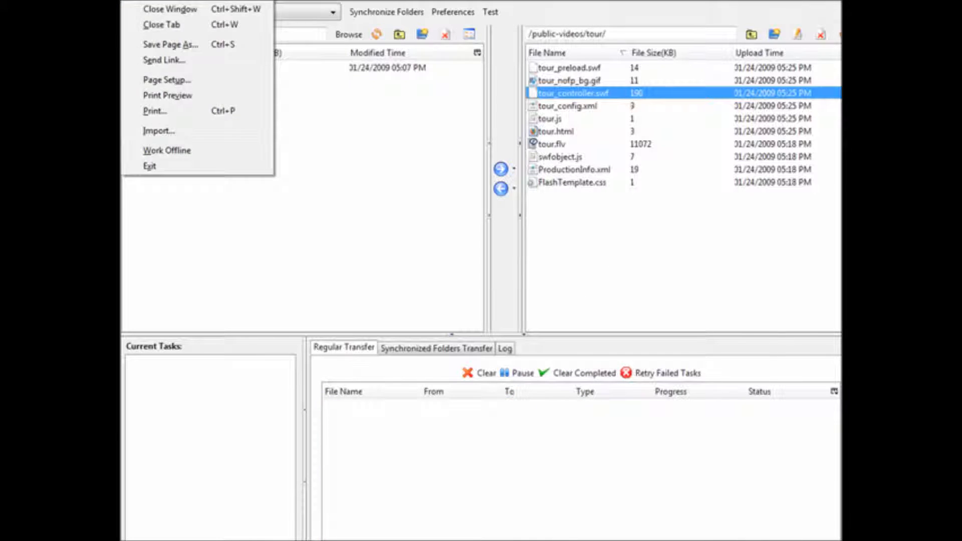
left_click(151, 0)
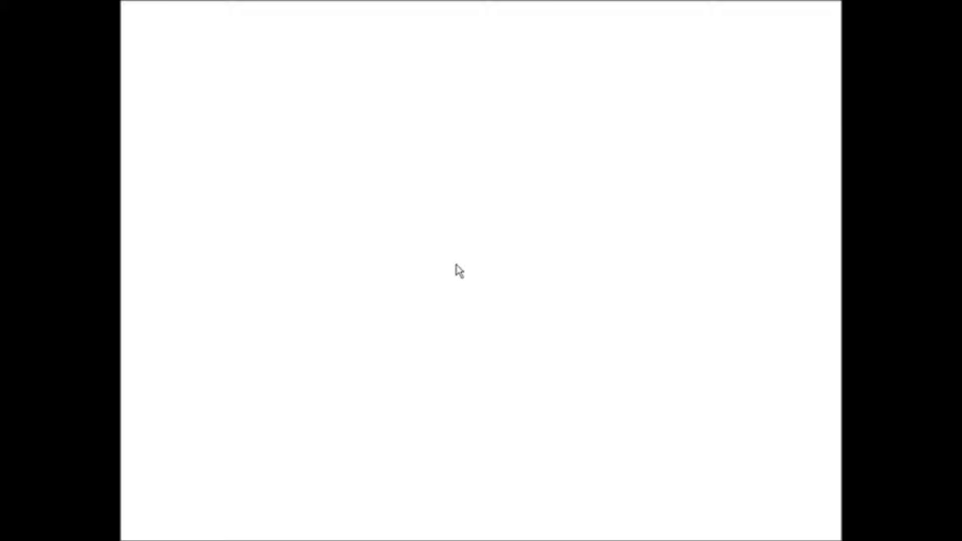